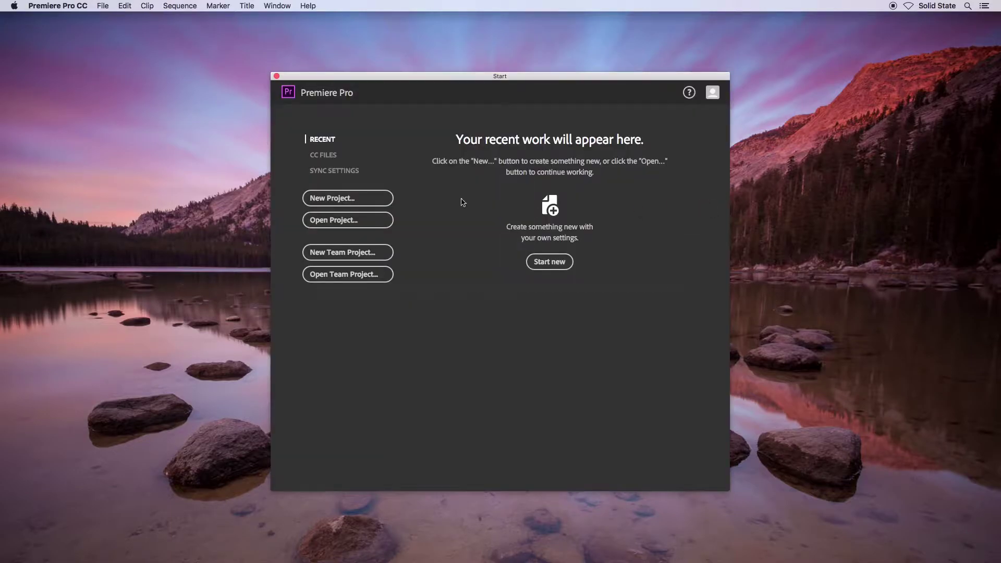
# Create a new project named "Last Night's News" saved on the Desktop.
pyautogui.click(368, 201)
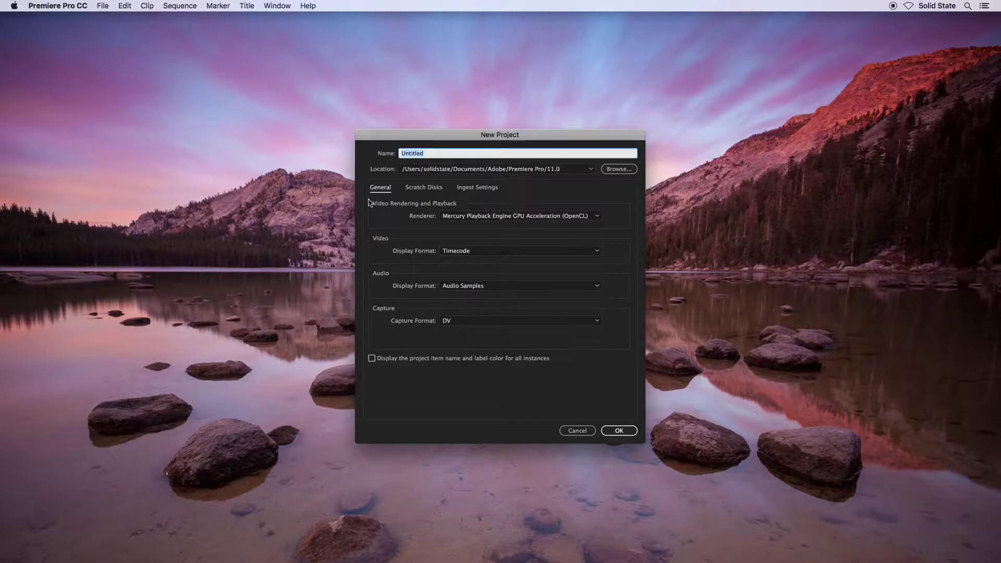
pyautogui.write("Last Night's News")
pyautogui.press('Tab')
pyautogui.press('space')
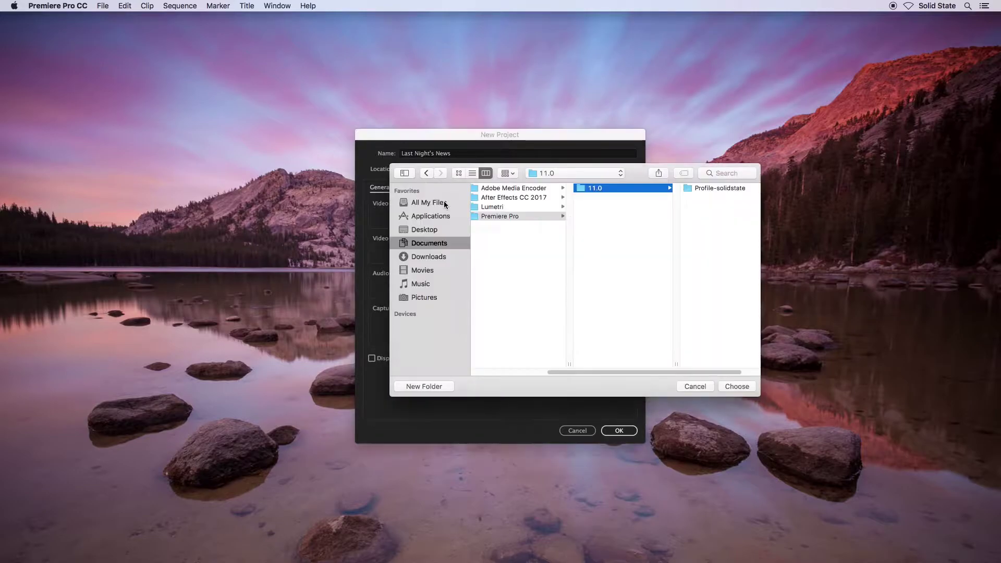
pyautogui.click(437, 228)
pyautogui.click(738, 387)
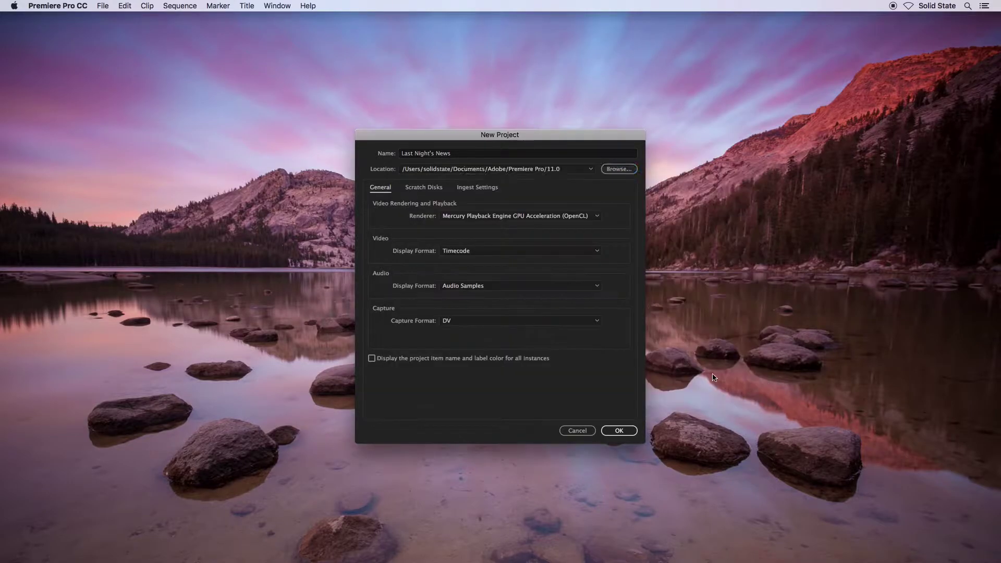
pyautogui.click(619, 431)
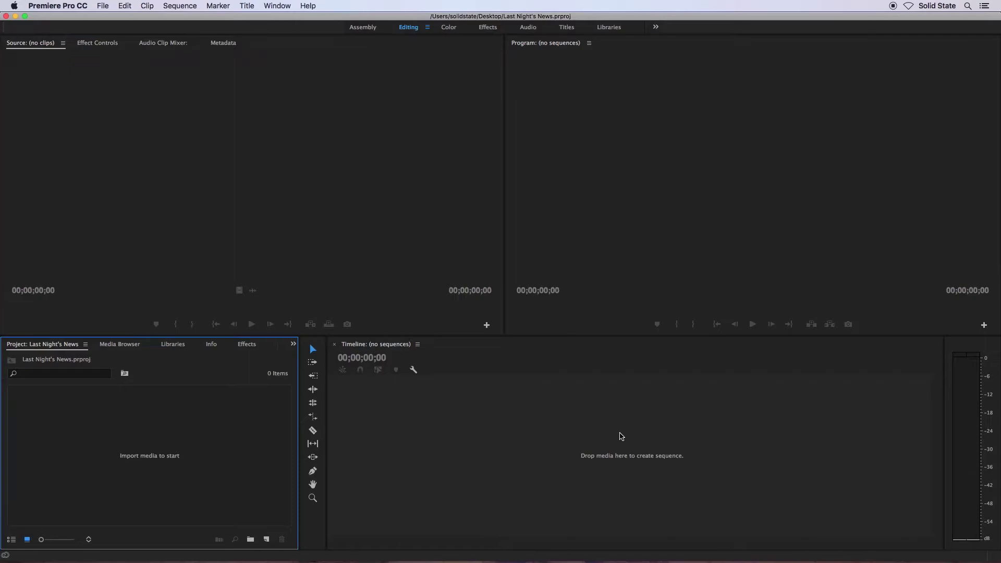
# Import Last Night's News.mp4 from the Downloads folder into the project.
pyautogui.click(102, 5)
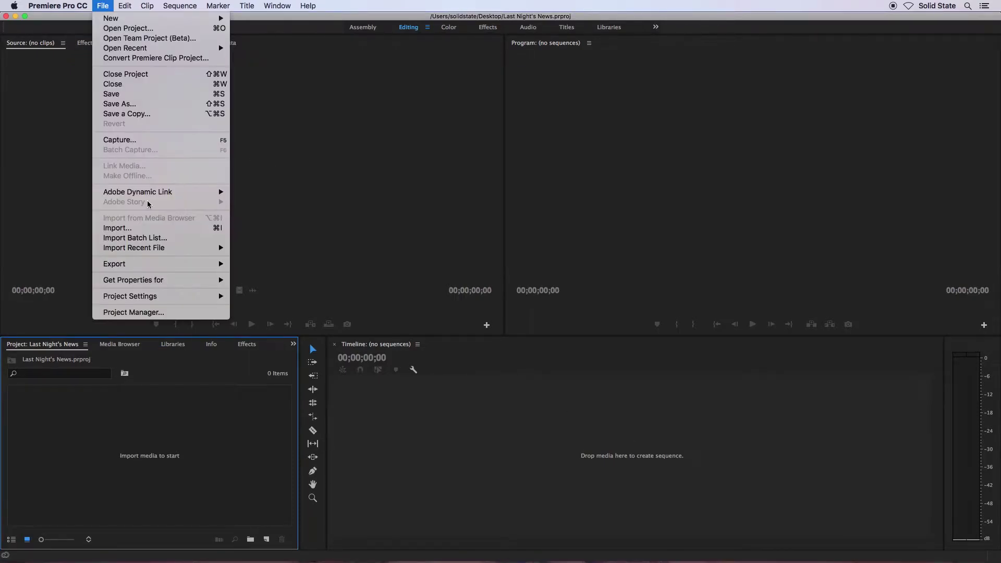
pyautogui.click(180, 230)
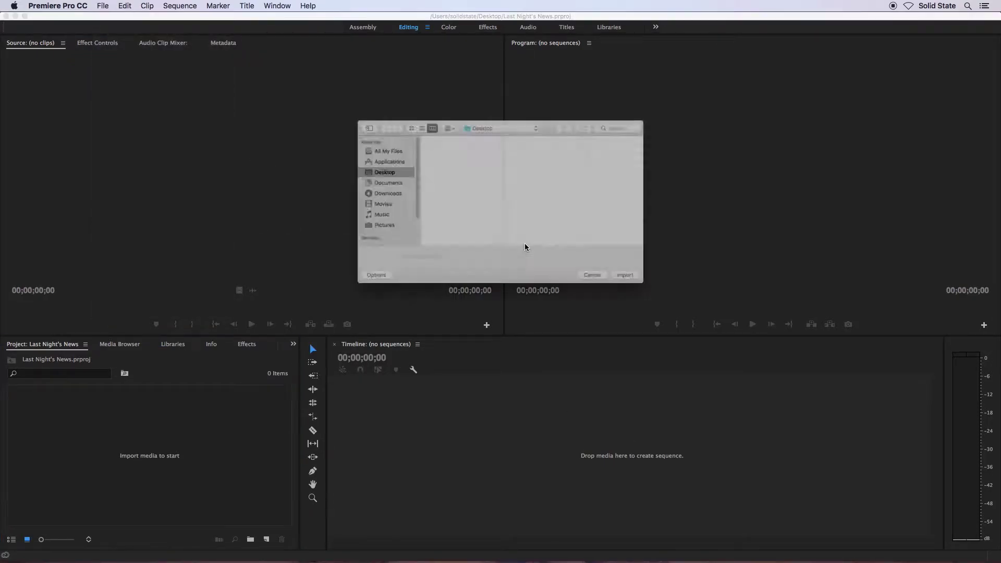
pyautogui.click(375, 191)
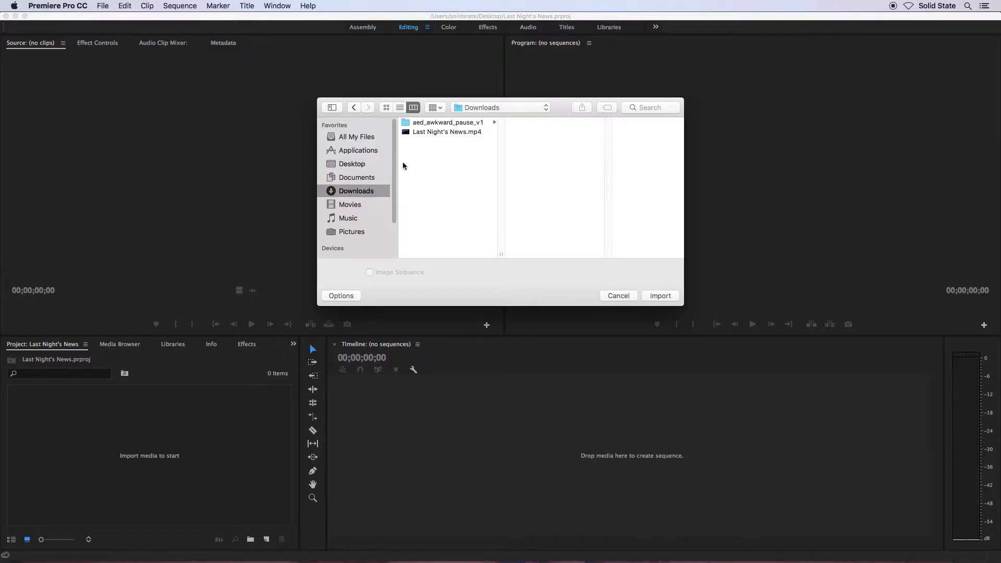
pyautogui.click(429, 133)
pyautogui.click(660, 295)
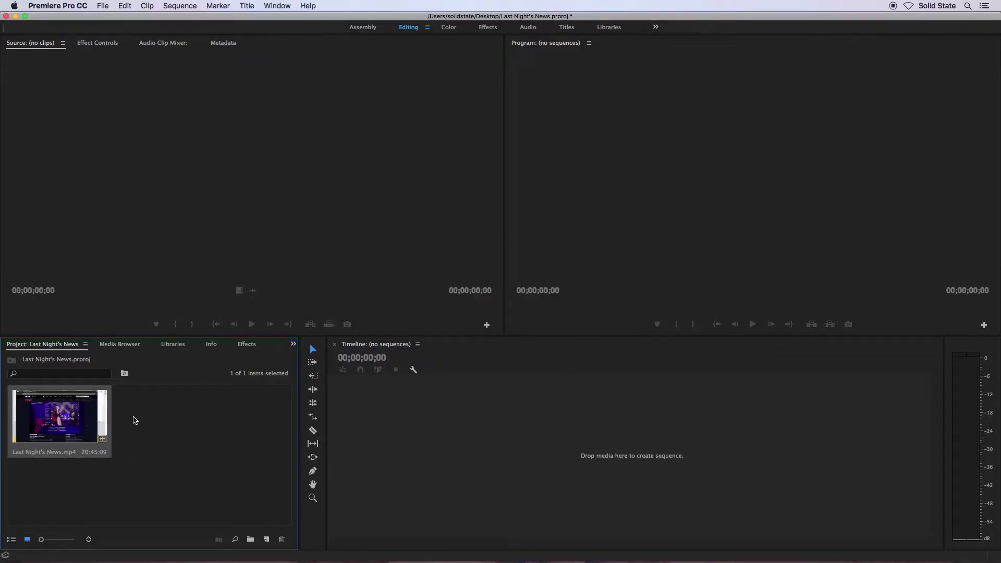
# Open the imported clip in the source monitor and mark its in point near the start and out point at 00:19:06:19.
pyautogui.doubleClick(73, 417)
pyautogui.click(30, 307)
pyautogui.moveTo(30, 307); pyautogui.dragTo(455, 309)
pyautogui.press('i')
pyautogui.press('space')
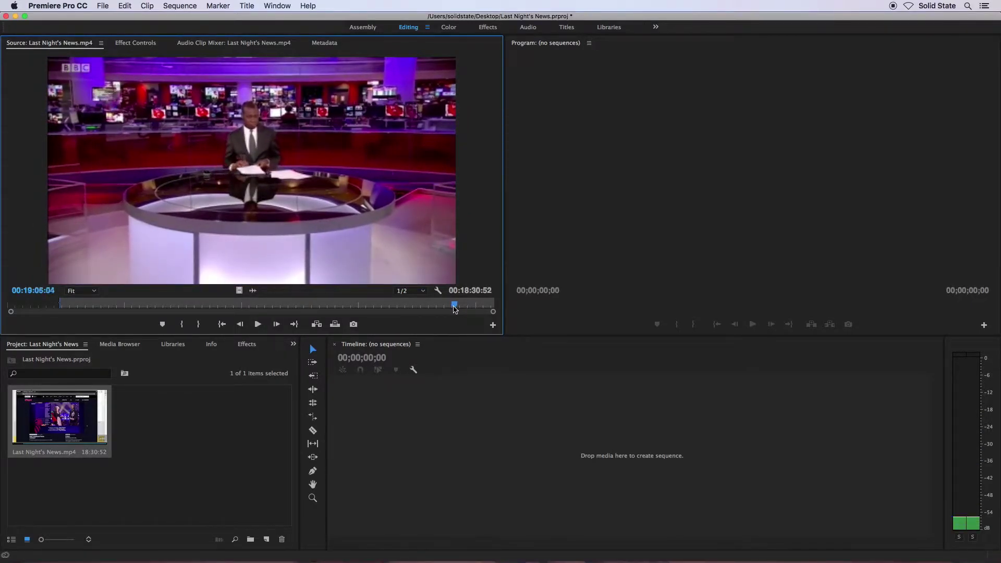
pyautogui.press('o')
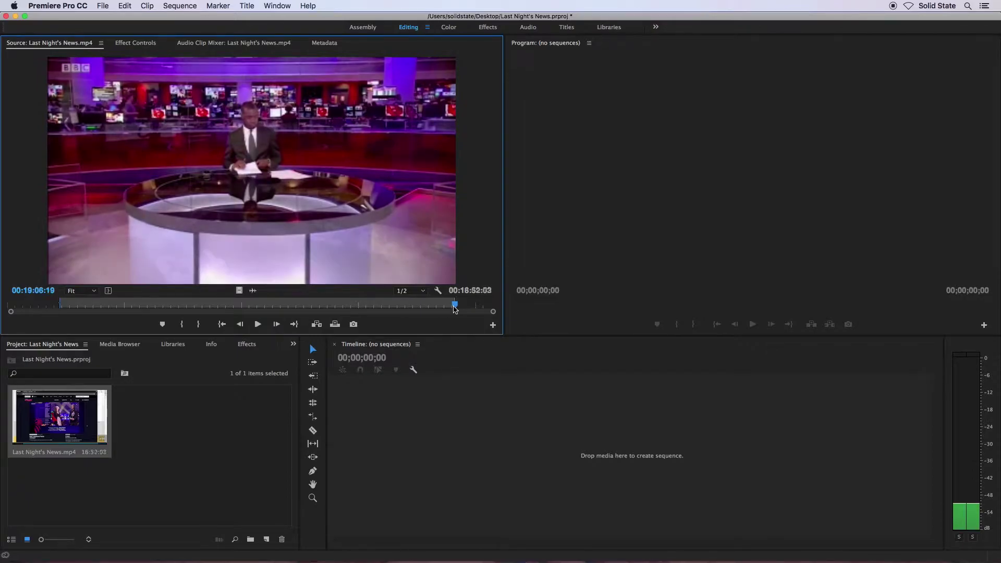
# Create a sequence by placing the trimmed clip on the empty timeline.
pyautogui.moveTo(250, 173); pyautogui.dragTo(514, 450)
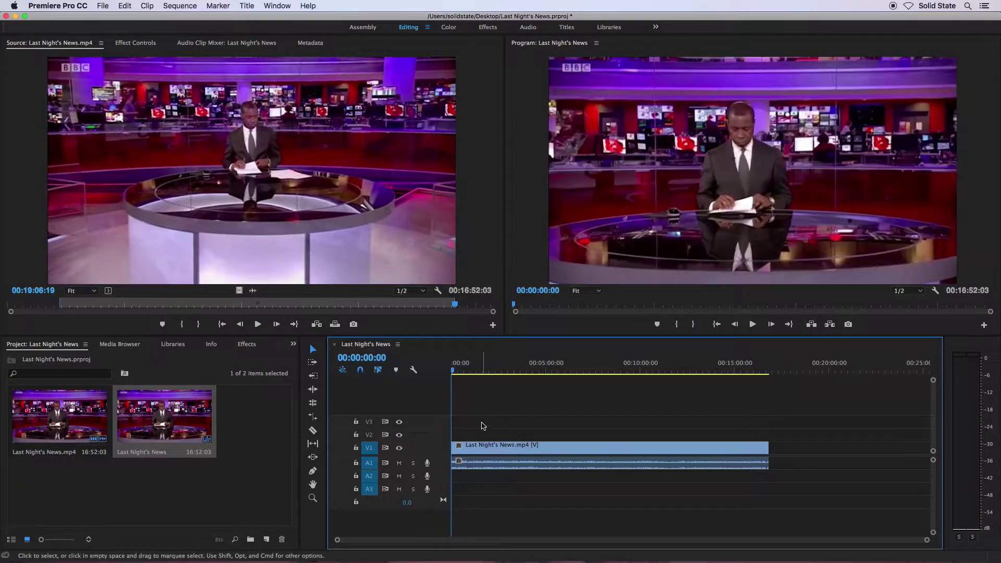
pyautogui.click(654, 452)
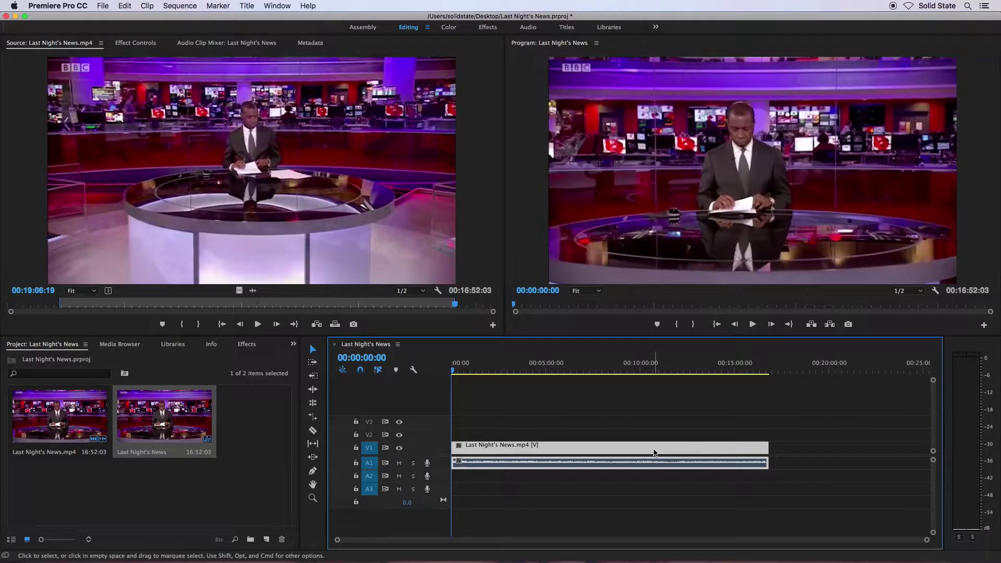
pyautogui.press('super+shift+a')
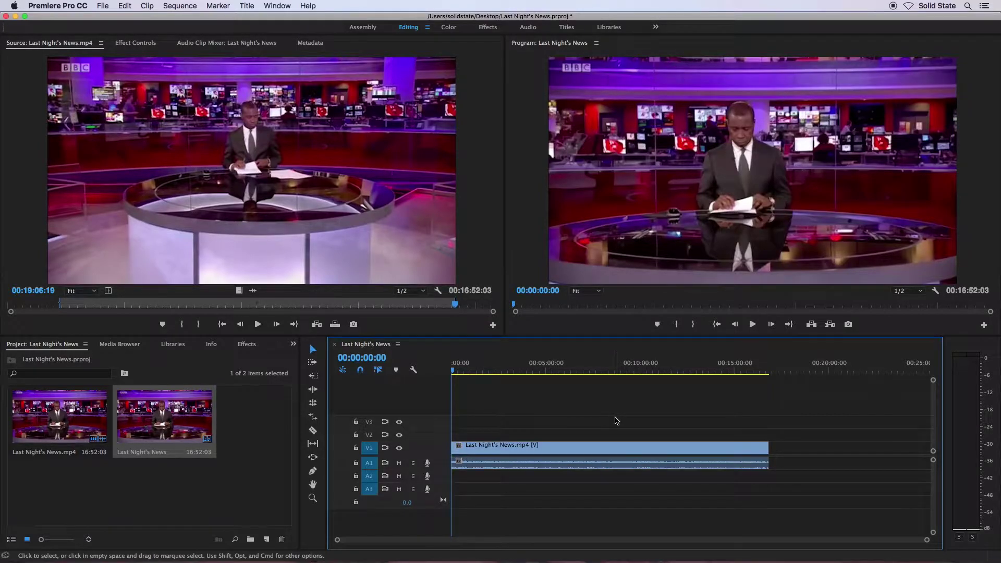
# Replace the timeline clip with an After Effects composition, saving the After Effects project as "Last Night's News" on the Desktop.
pyautogui.click(650, 453)
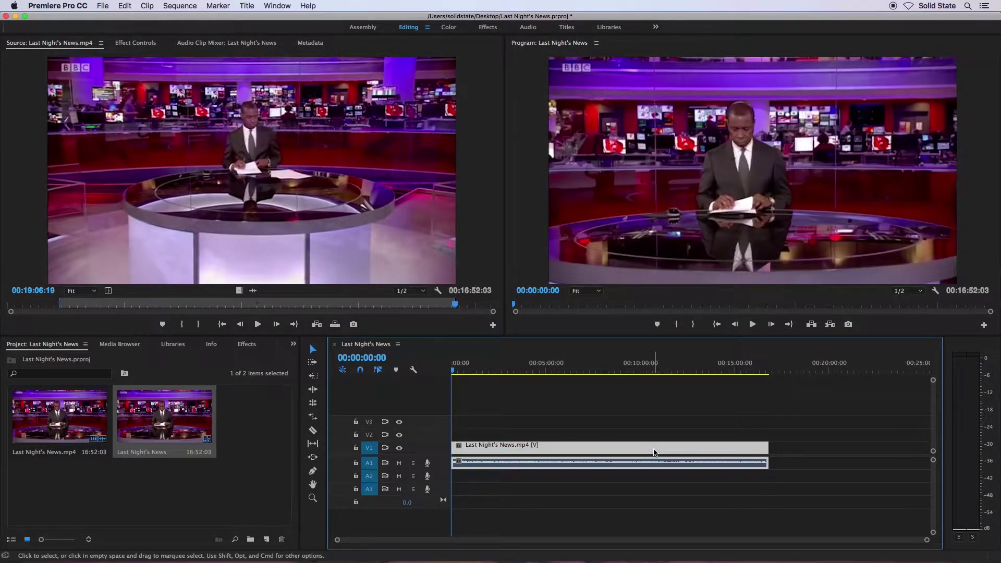
pyautogui.rightClick(655, 452)
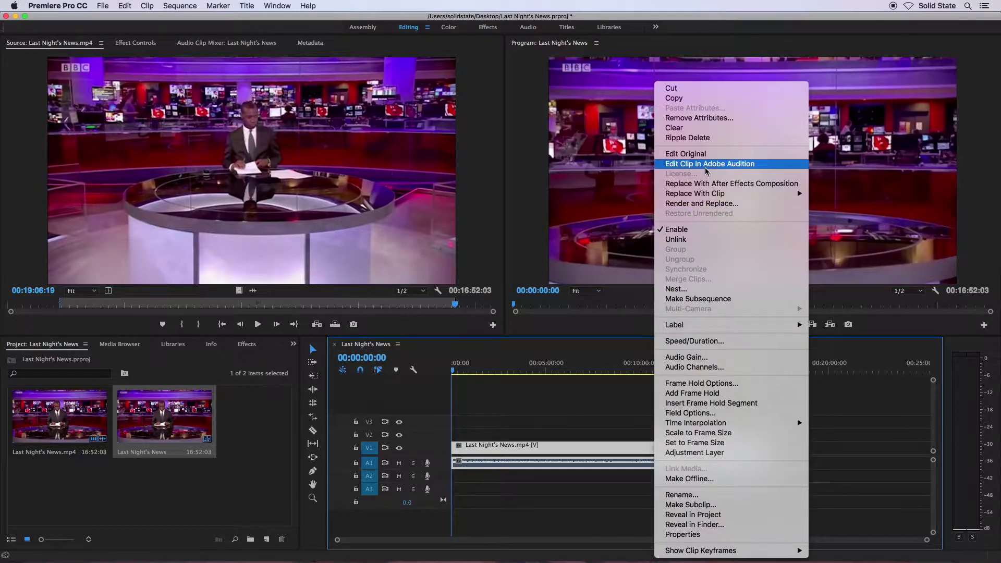
pyautogui.click(696, 184)
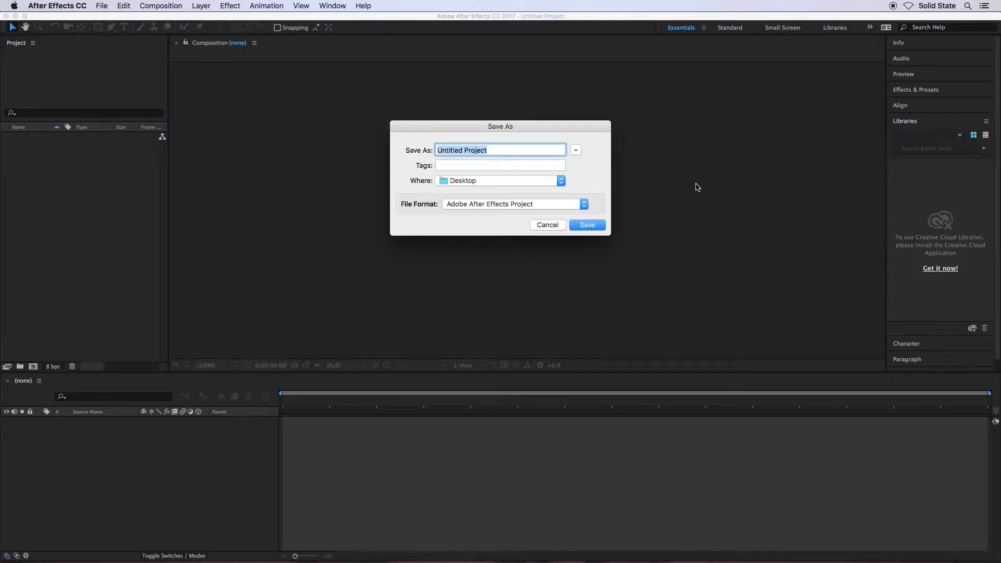
pyautogui.write("Last Night's News")
pyautogui.click(593, 226)
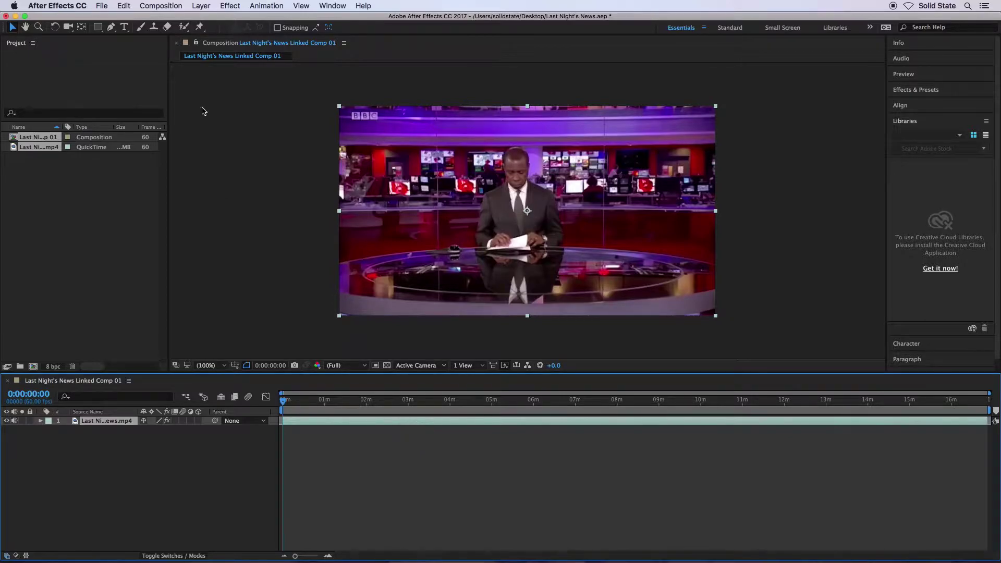
# Convert the composition's audio to keyframes and select the Last Night's News.mp4 layer.
pyautogui.click(258, 6)
pyautogui.moveTo(320, 103)
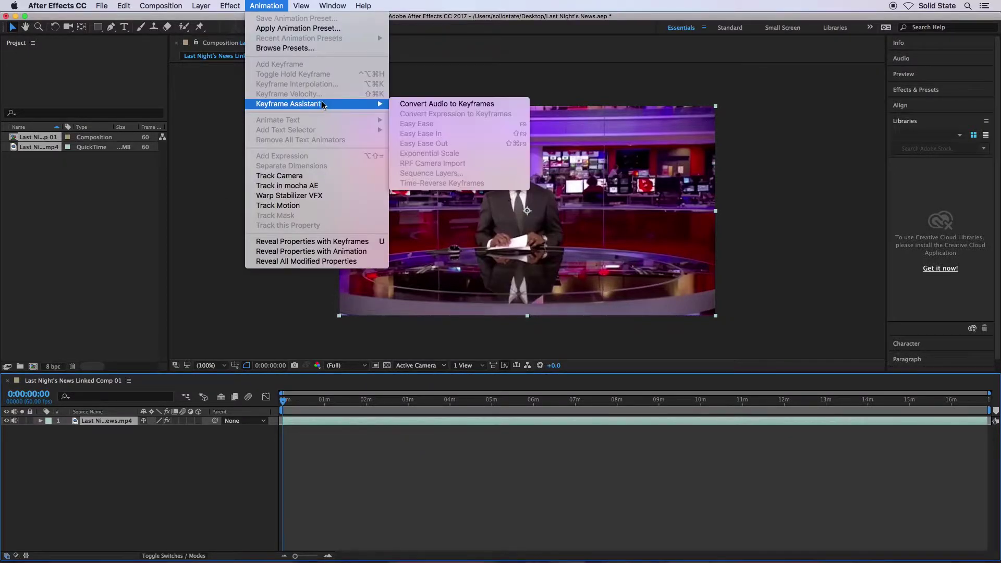
pyautogui.click(427, 102)
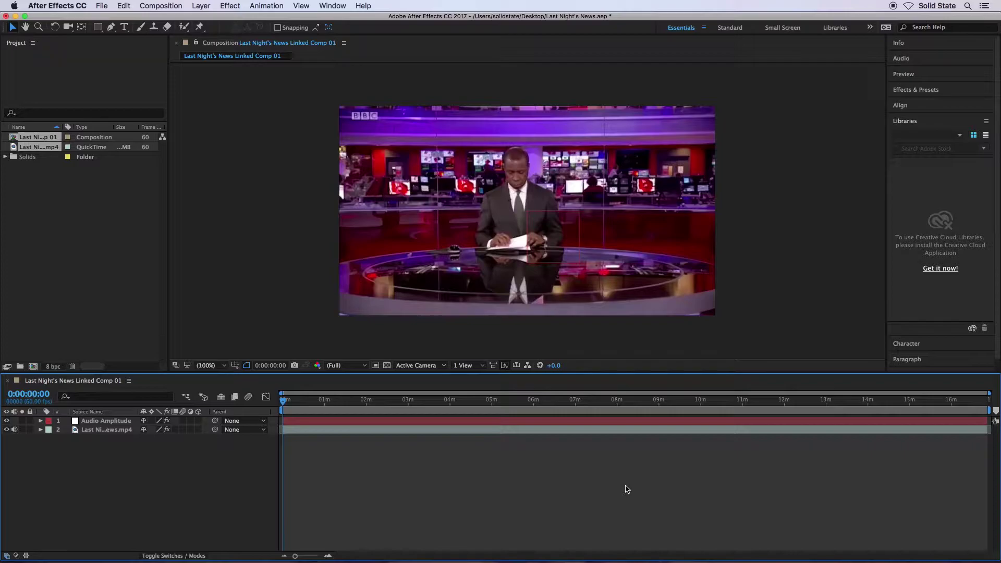
pyautogui.click(378, 431)
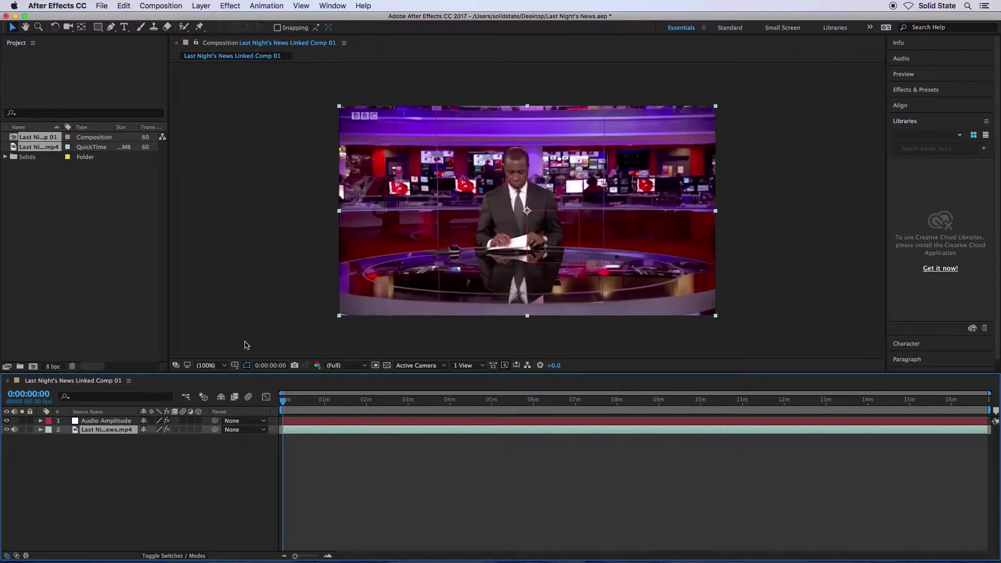
pyautogui.click(101, 6)
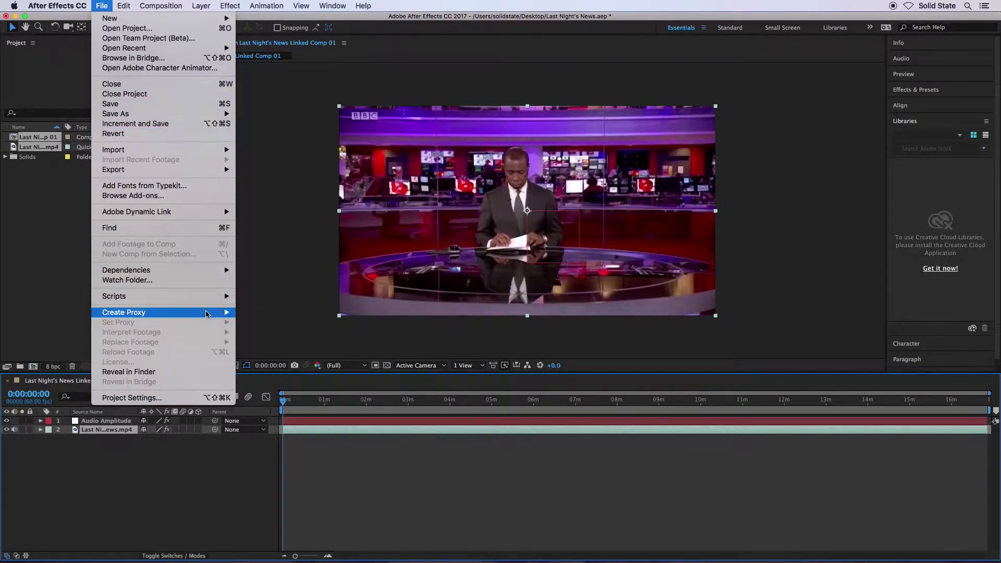
pyautogui.moveTo(206, 297)
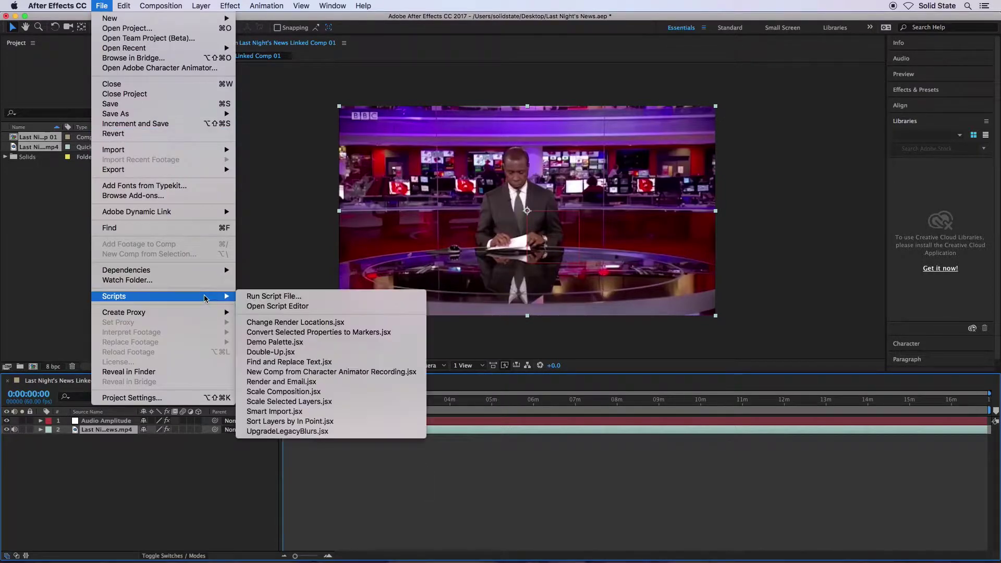
pyautogui.click(308, 296)
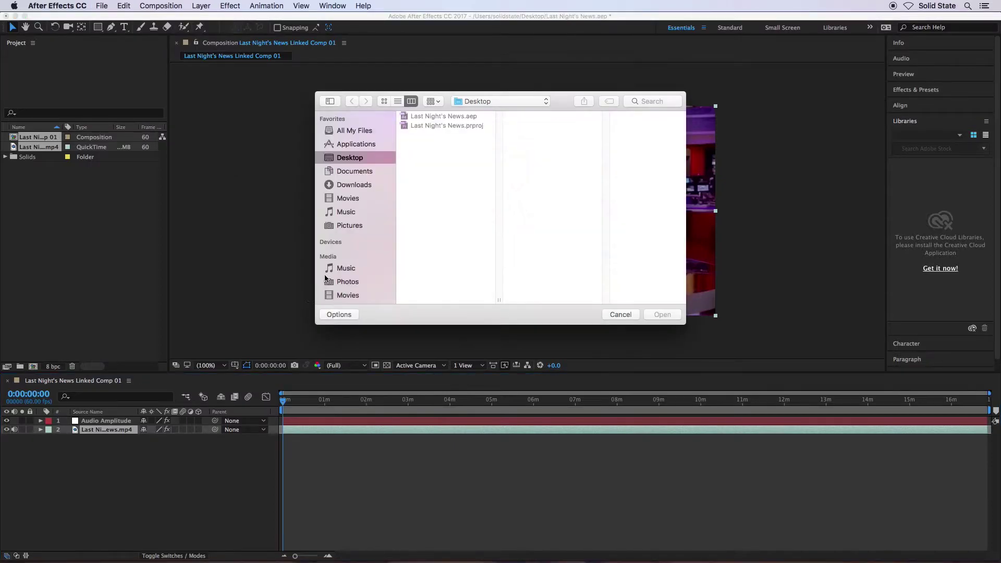
pyautogui.click(358, 185)
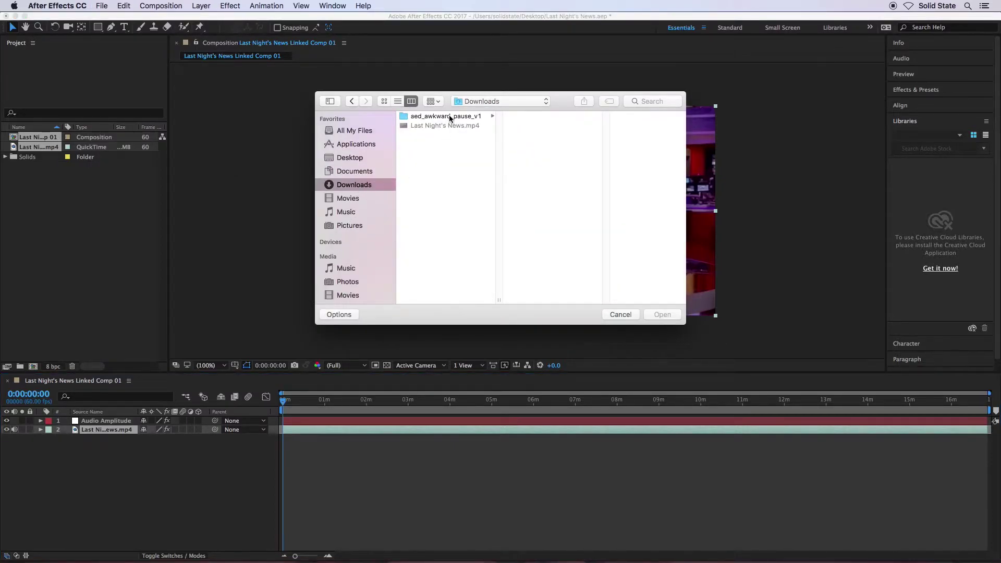
pyautogui.click(450, 117)
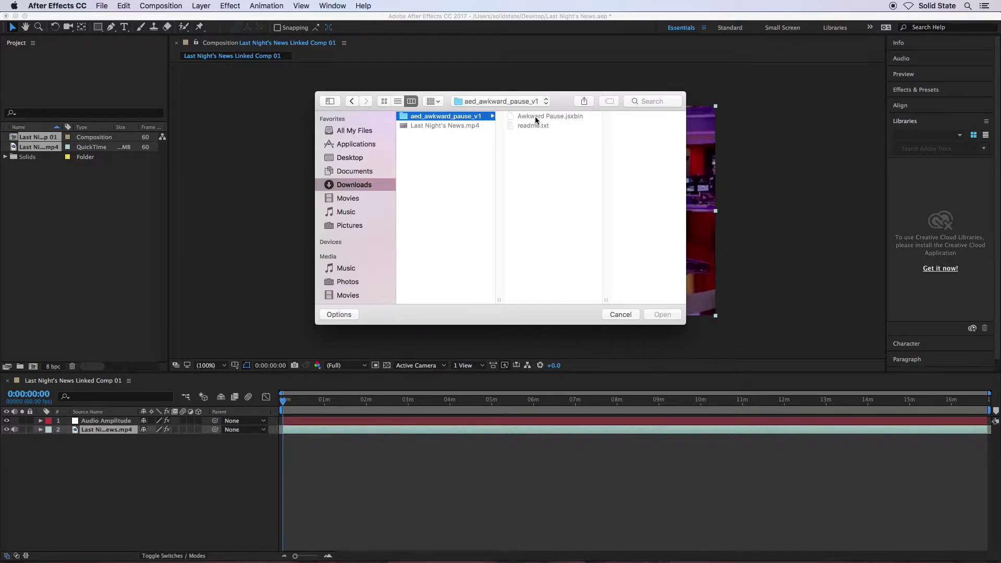
pyautogui.click(621, 315)
# Switch to Finder and open the aed_awkward_pause_v1 folder inside Downloads in a new window.
pyautogui.press('super+Tab')
pyautogui.press('Tab')
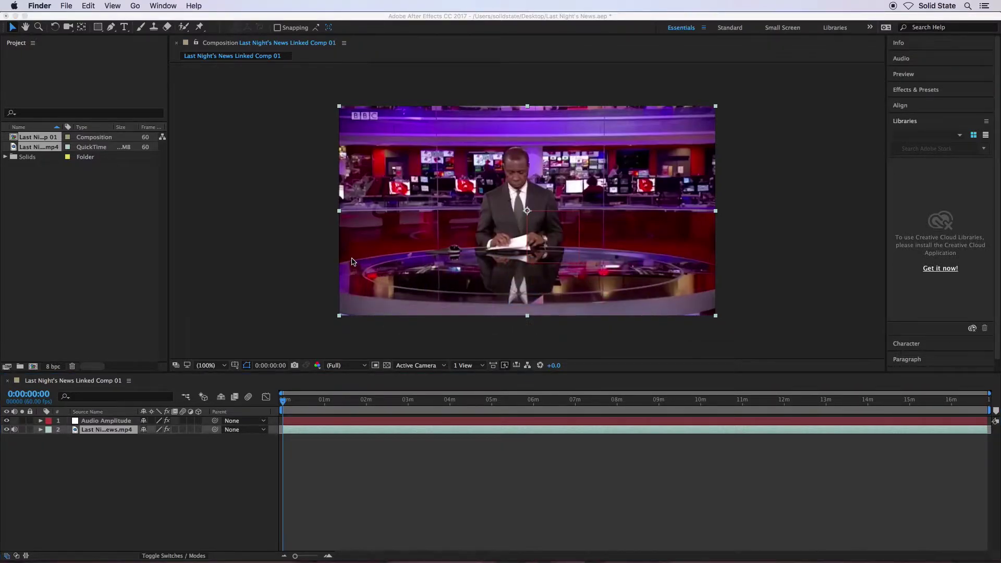
pyautogui.press('super+n')
pyautogui.click(342, 194)
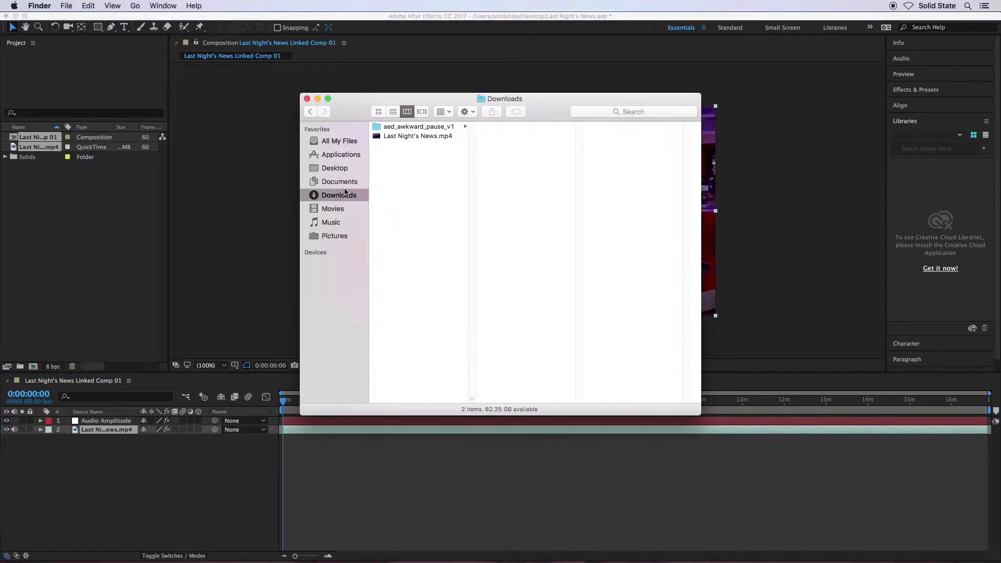
pyautogui.click(436, 128)
# Rename Awkward Pause.jsxbin to Awkward Pause.jsx, accepting the changed extension.
pyautogui.click(536, 125)
pyautogui.click(537, 126)
pyautogui.press('Left')
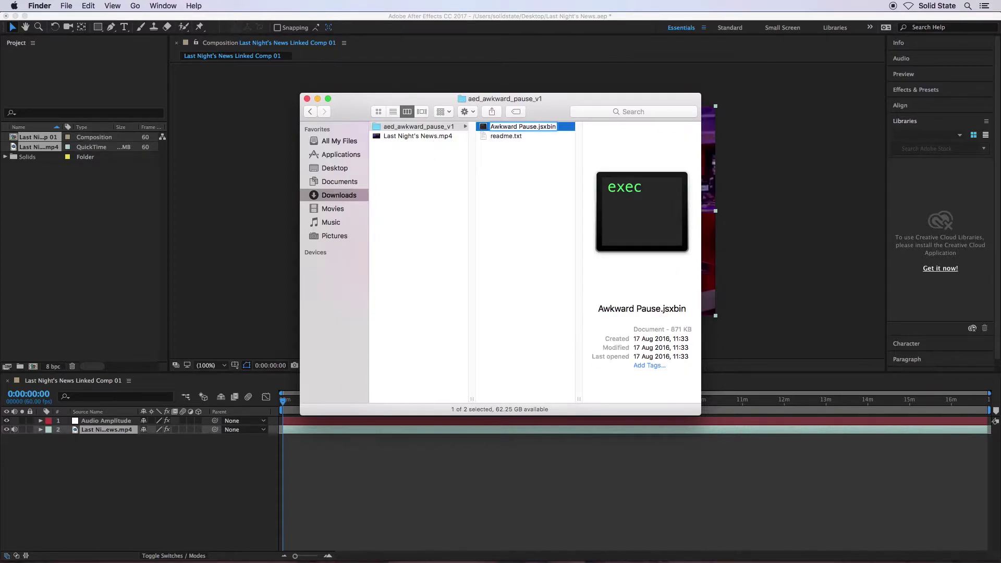
pyautogui.press('BackSpace')
pyautogui.press('BackSpace')
pyautogui.press('BackSpace')
pyautogui.press('Return')
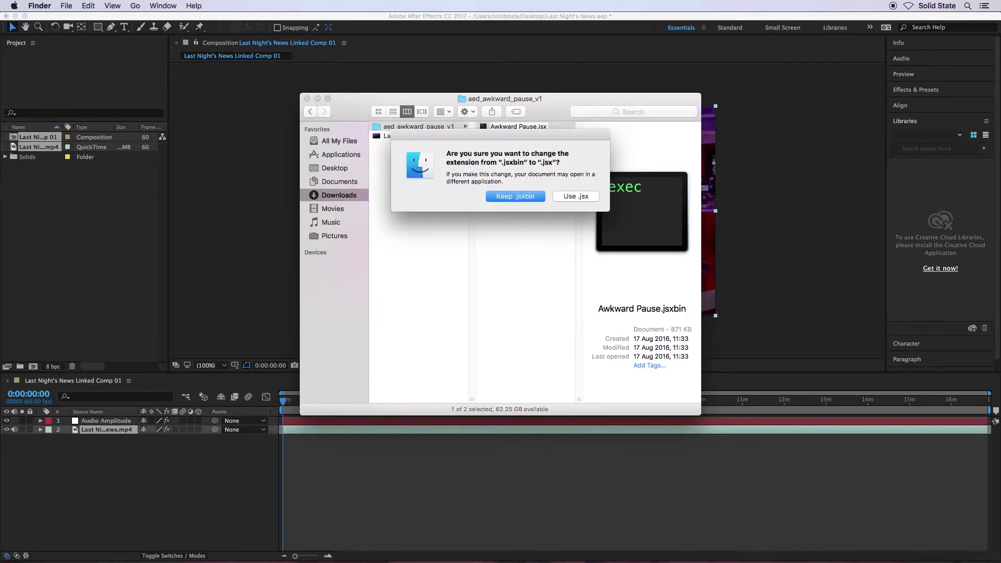
pyautogui.click(576, 196)
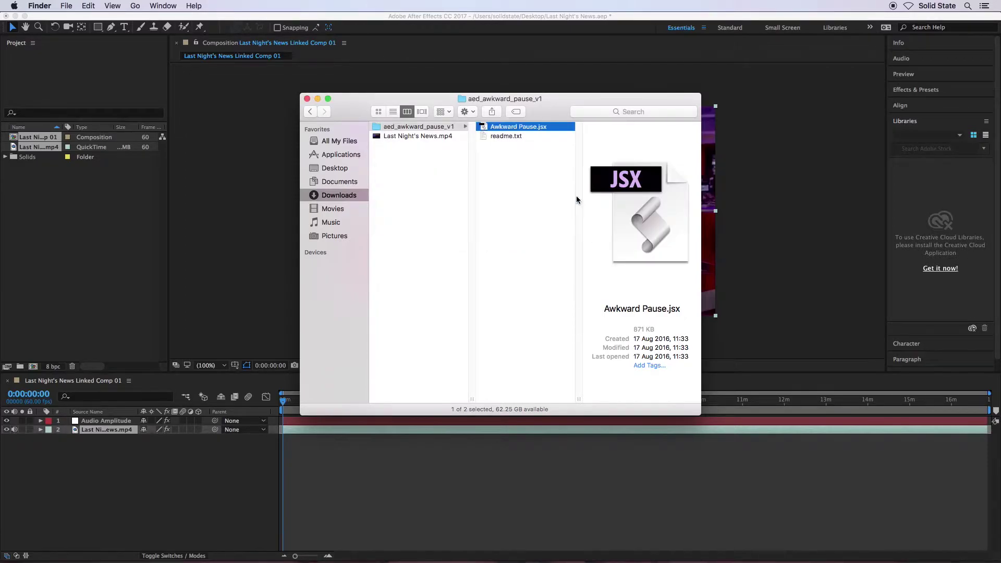
# Switch back to After Effects and try to run the Awkward Pause.jsx script file on the selected video layer.
pyautogui.press('super+Tab')
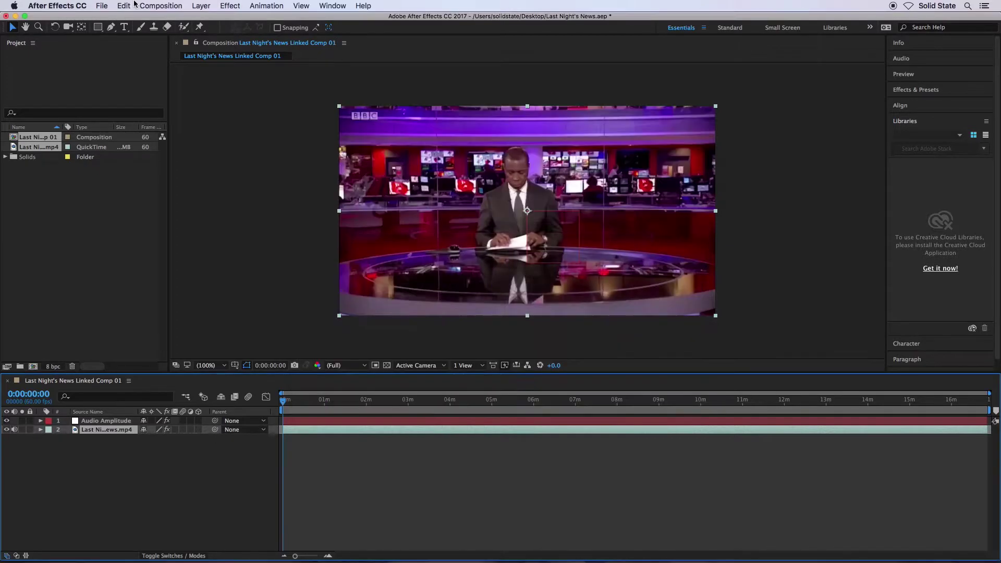
pyautogui.click(102, 6)
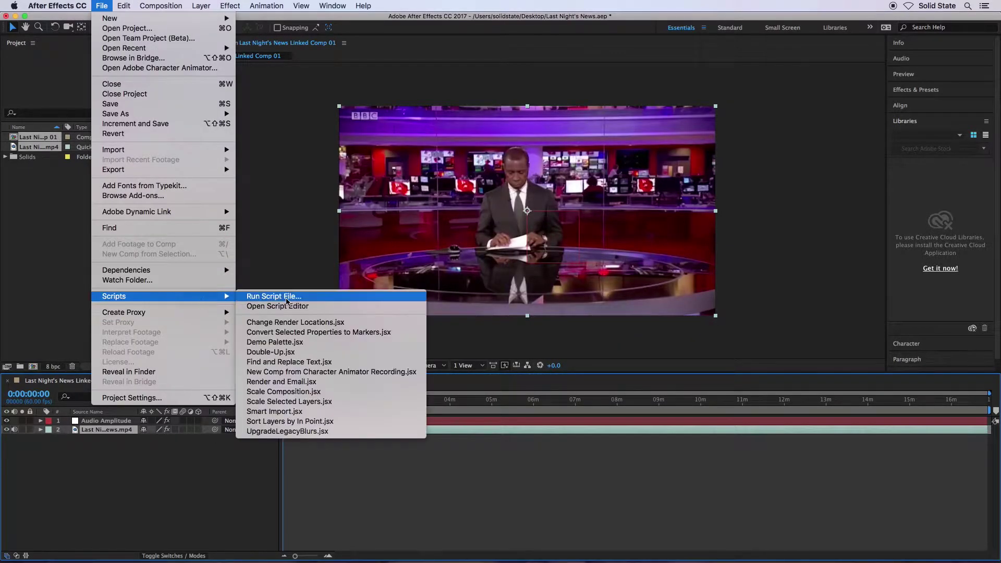
pyautogui.click(287, 297)
pyautogui.click(430, 117)
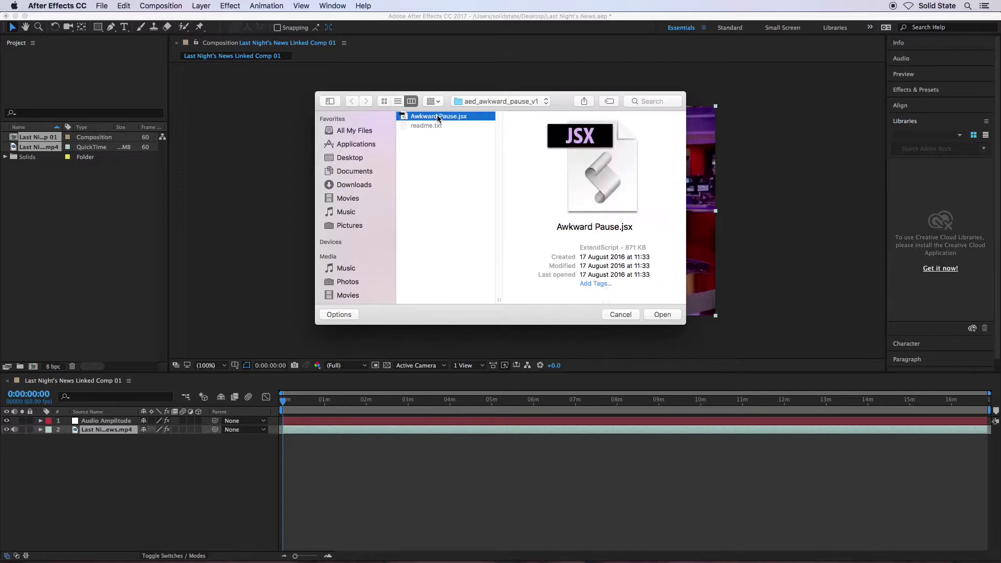
pyautogui.click(663, 315)
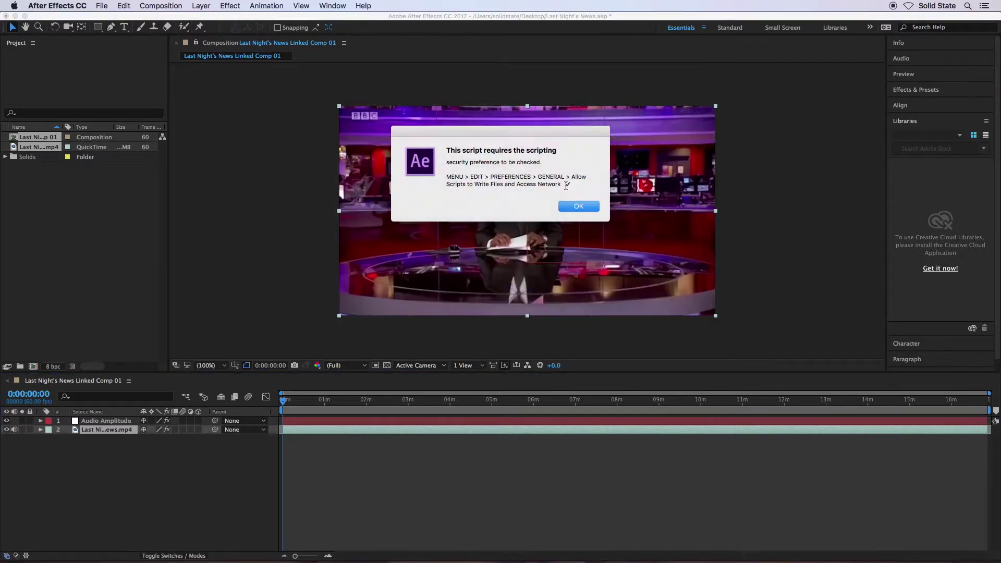
pyautogui.click(578, 207)
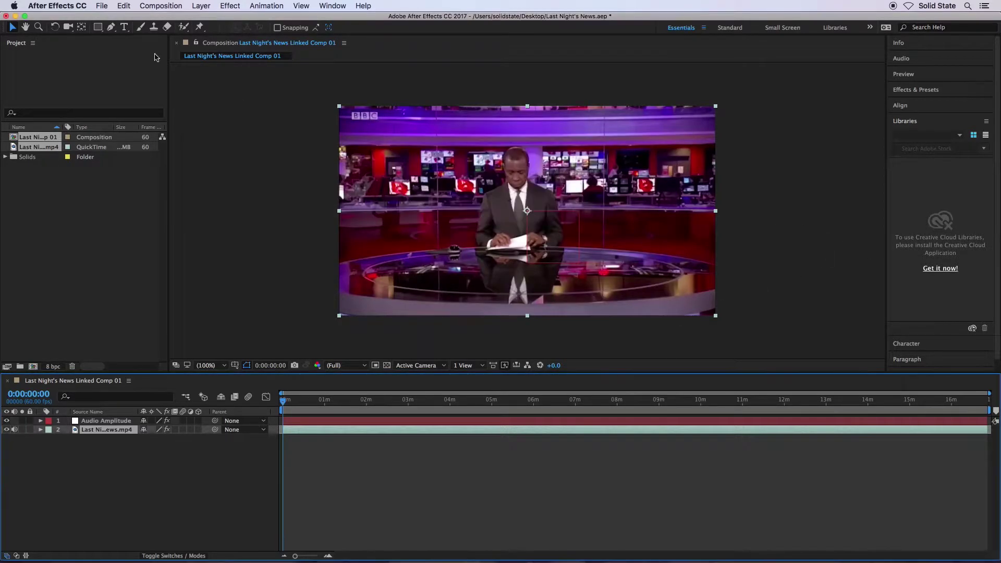
# Enable Allow Scripts to Write Files and Access Network in the general preferences.
pyautogui.click(73, 5)
pyautogui.moveTo(96, 6)
pyautogui.moveTo(58, 5)
pyautogui.moveTo(56, 33)
pyautogui.click(144, 35)
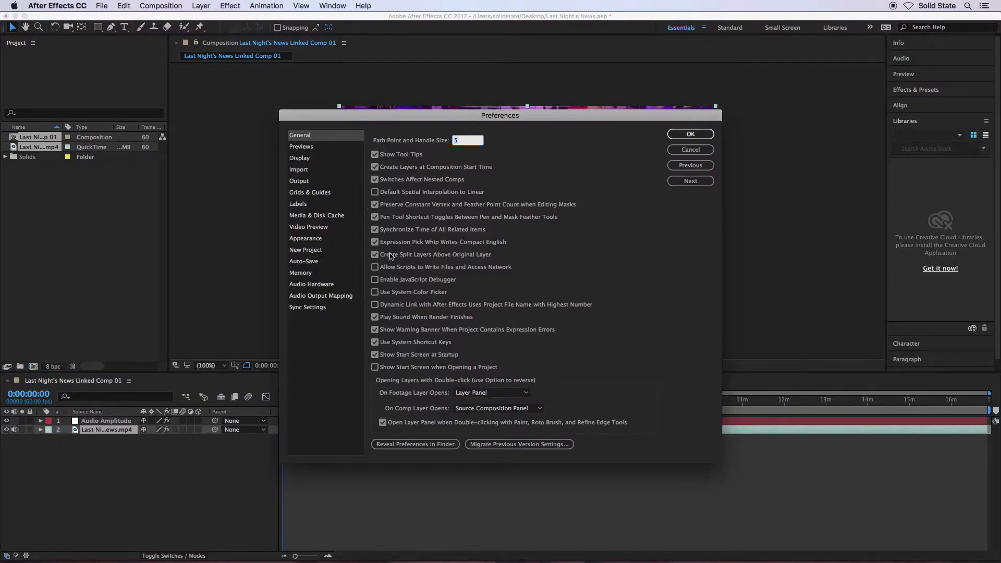
pyautogui.click(374, 267)
pyautogui.click(691, 134)
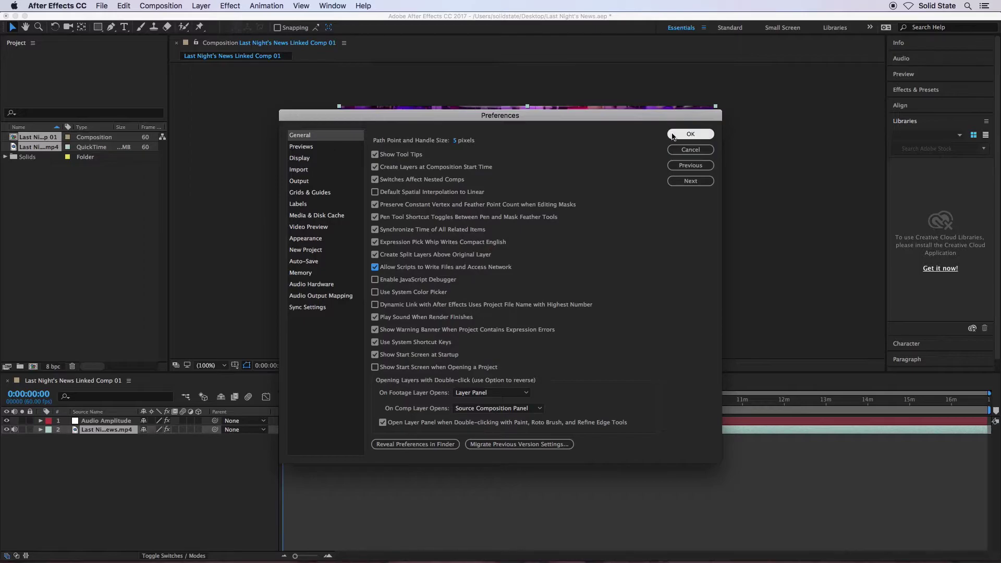
# Run the Awkward Pause.jsx script file in trial mode and move its window clear of the composition view.
pyautogui.click(99, 6)
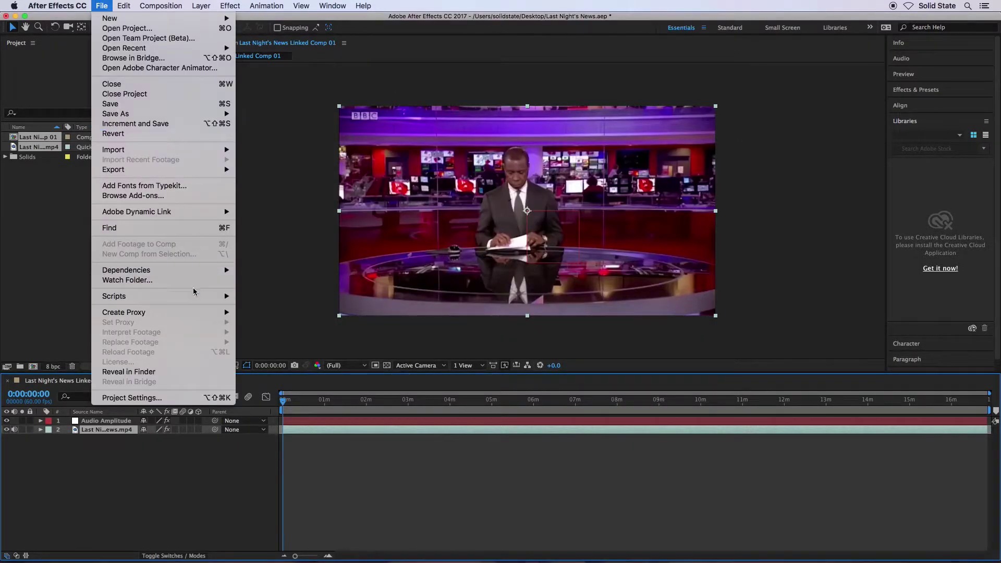
pyautogui.moveTo(196, 296)
pyautogui.click(260, 296)
pyautogui.click(448, 116)
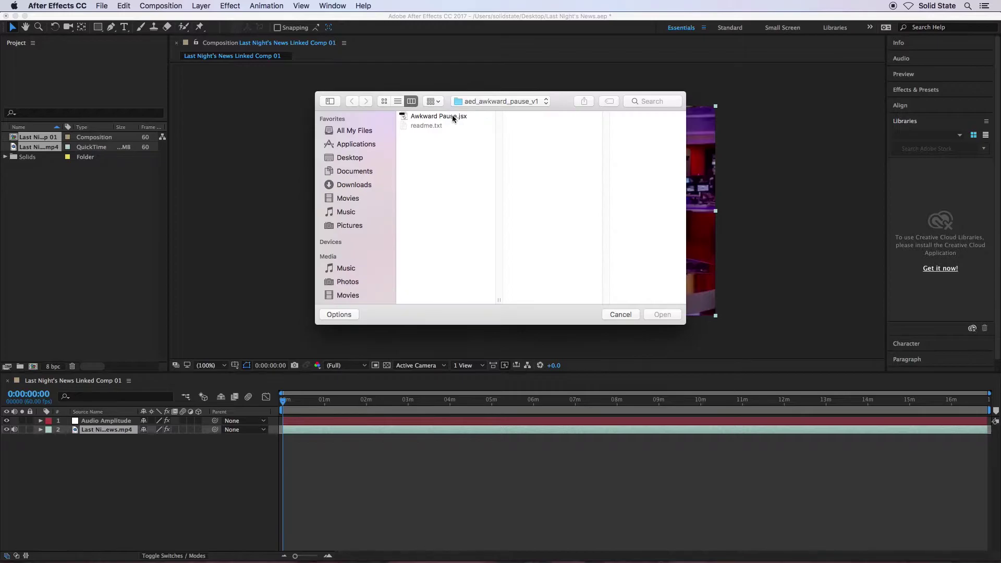
pyautogui.click(661, 314)
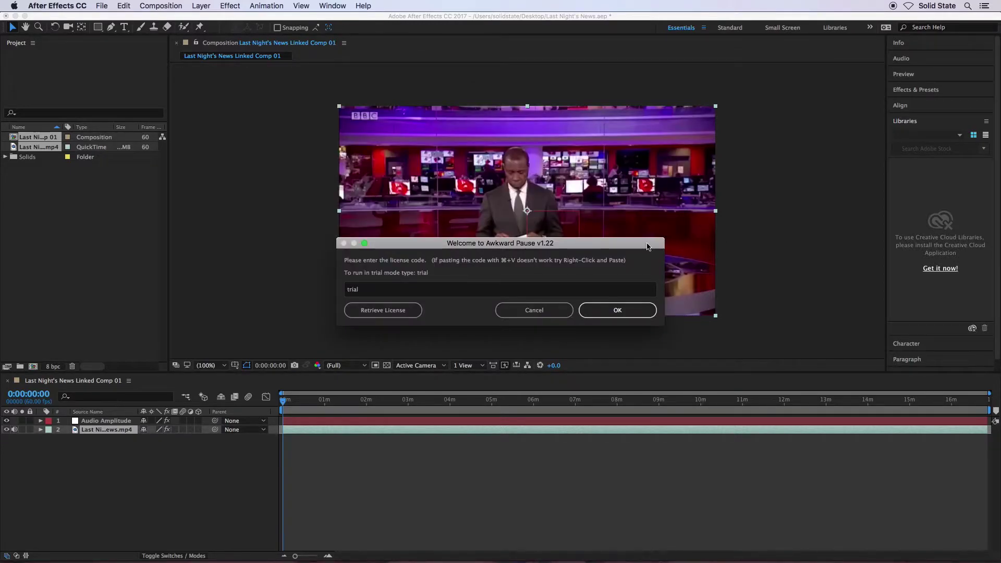
pyautogui.click(622, 316)
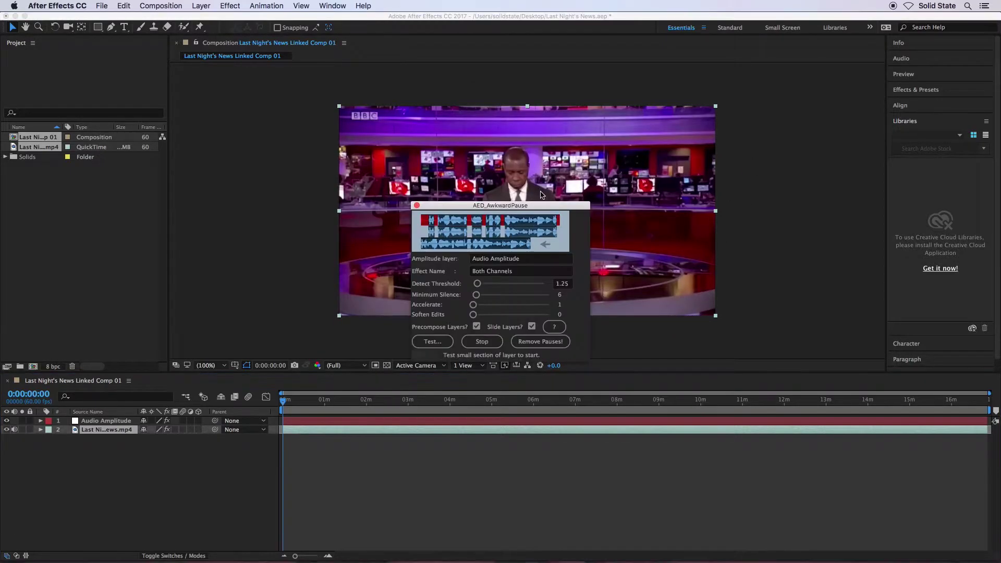
pyautogui.moveTo(535, 200); pyautogui.dragTo(931, 173)
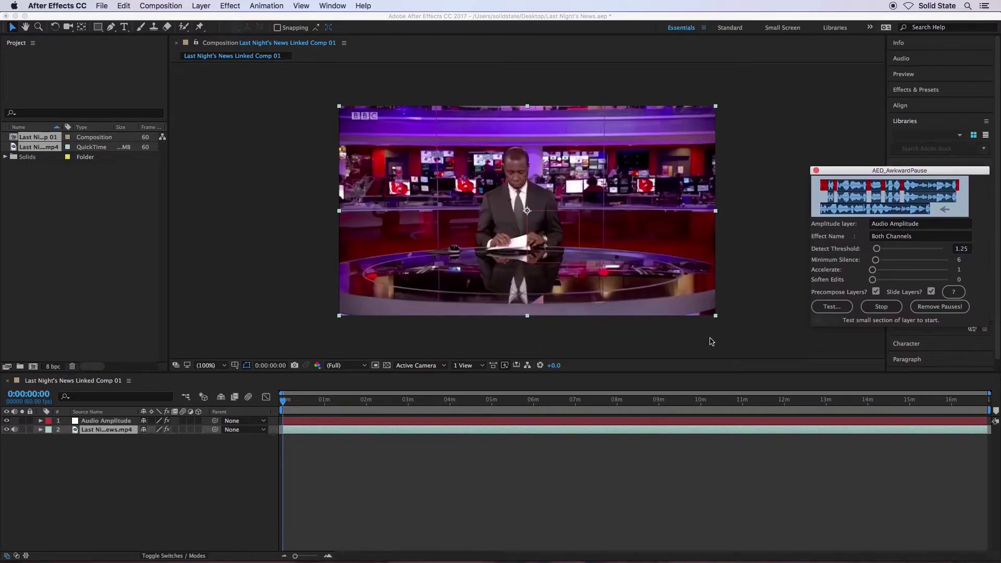
# Test the Last Night's News.mp4 layer for silence with the default Awkward Pause settings and dismiss the report.
pyautogui.click(712, 434)
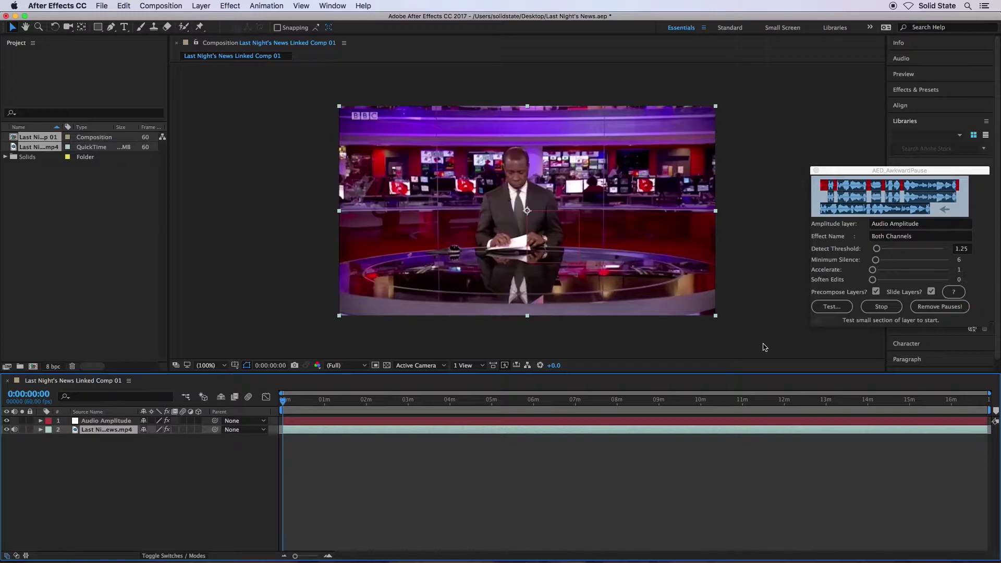
pyautogui.click(831, 307)
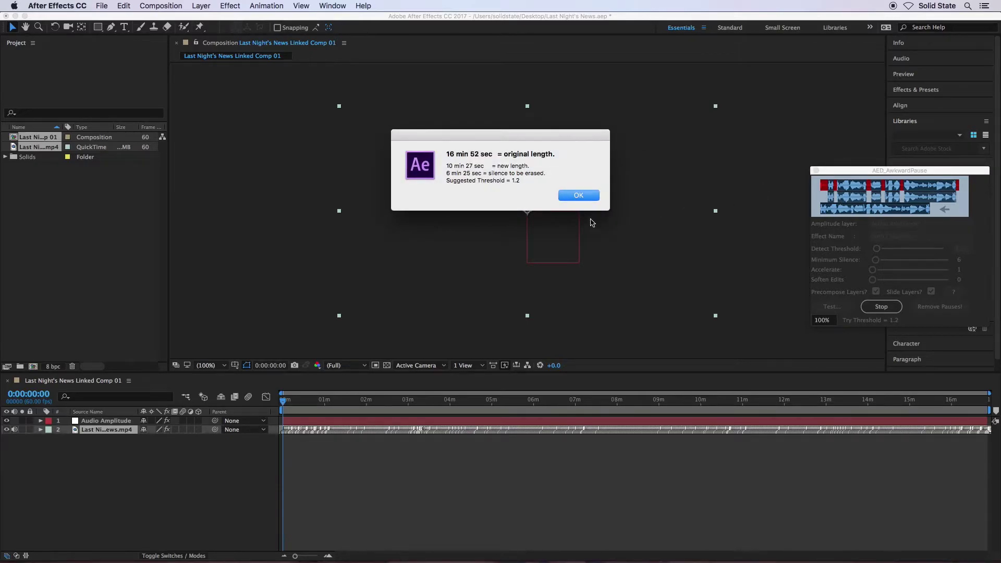
pyautogui.click(579, 196)
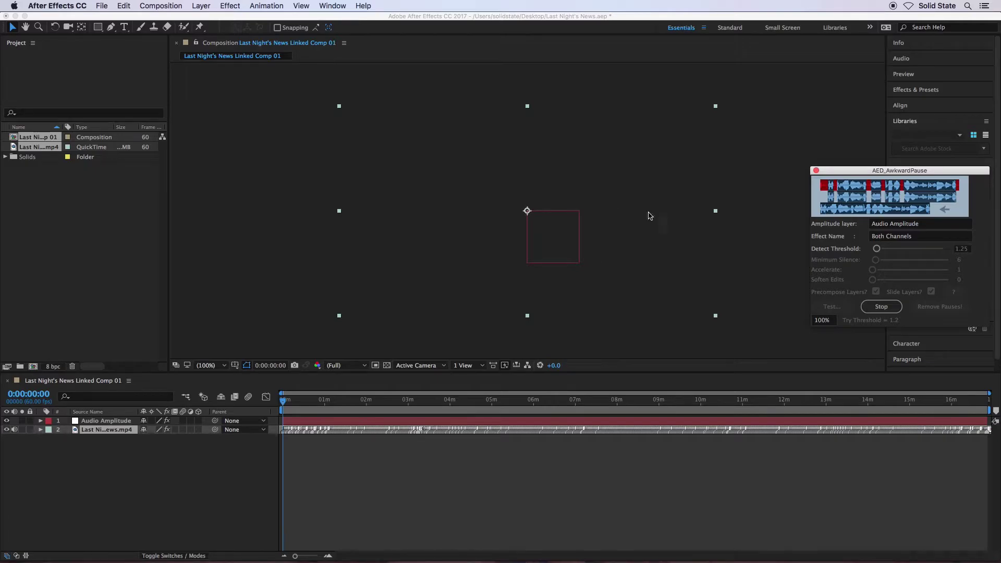
# Remove the pauses with a detect threshold of 0.3, a minimum silence of 2 and Slide Layers disabled.
pyautogui.click(962, 248)
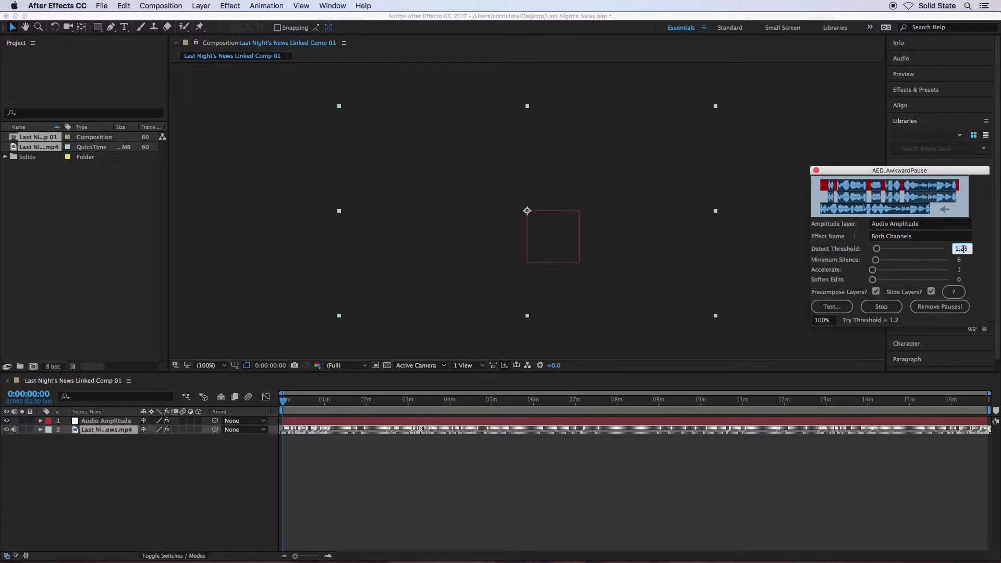
pyautogui.write('0.3')
pyautogui.press('Return')
pyautogui.moveTo(875, 260); pyautogui.dragTo(878, 264)
pyautogui.click(931, 292)
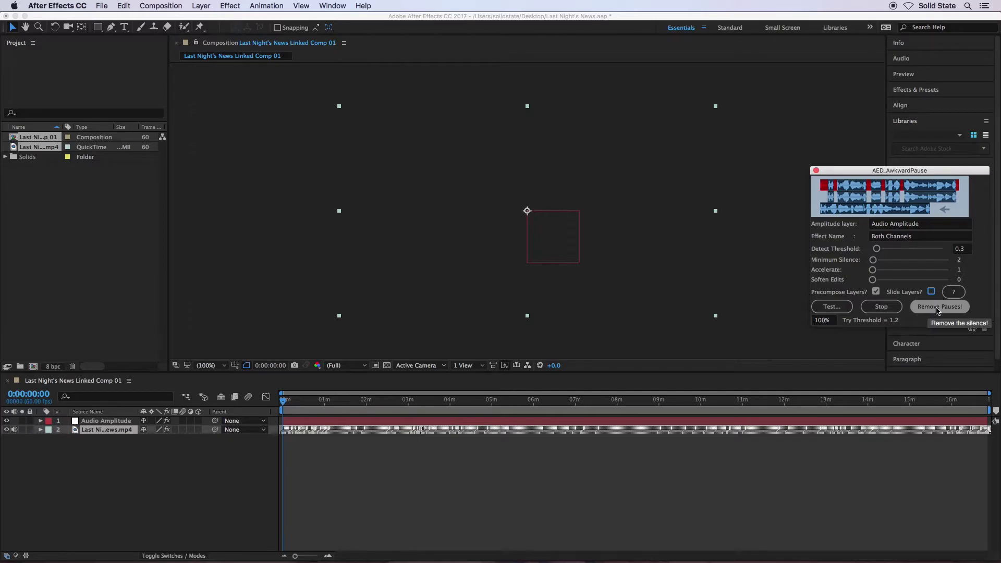
pyautogui.click(938, 307)
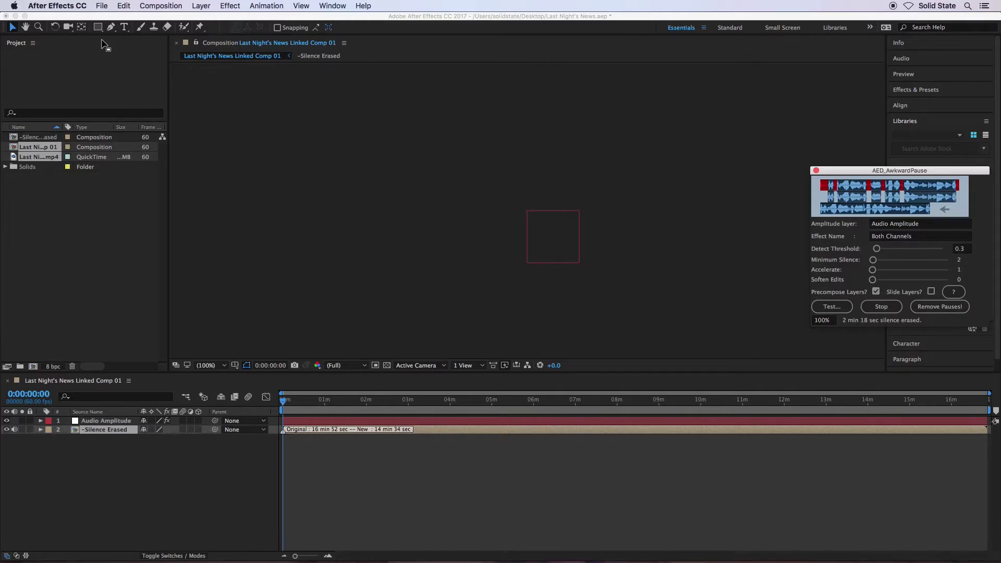
# Save the project and export it to the Desktop as a Premiere Pro project named Last Night's News - Silence.
pyautogui.click(99, 6)
pyautogui.click(116, 102)
pyautogui.click(100, 5)
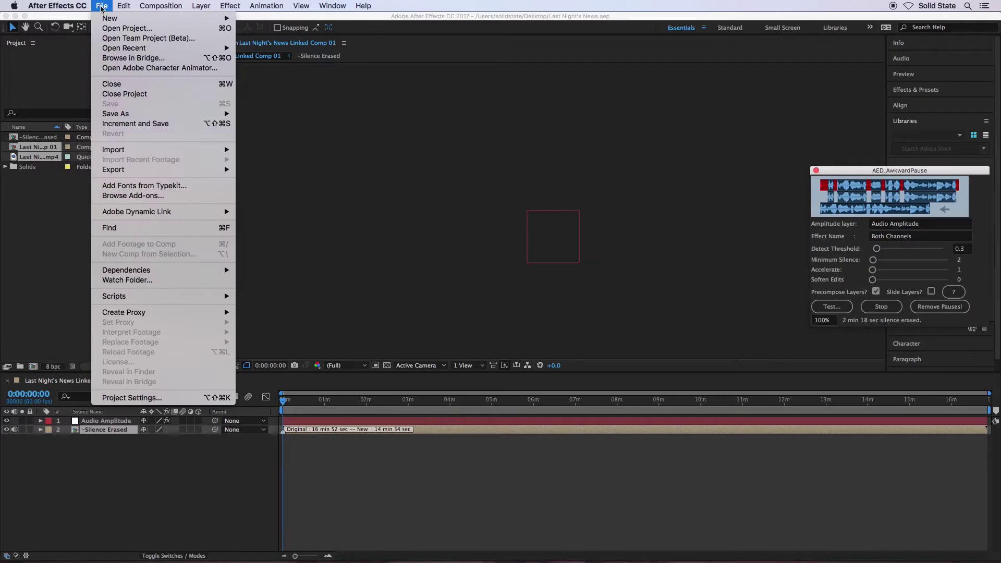
pyautogui.moveTo(158, 172)
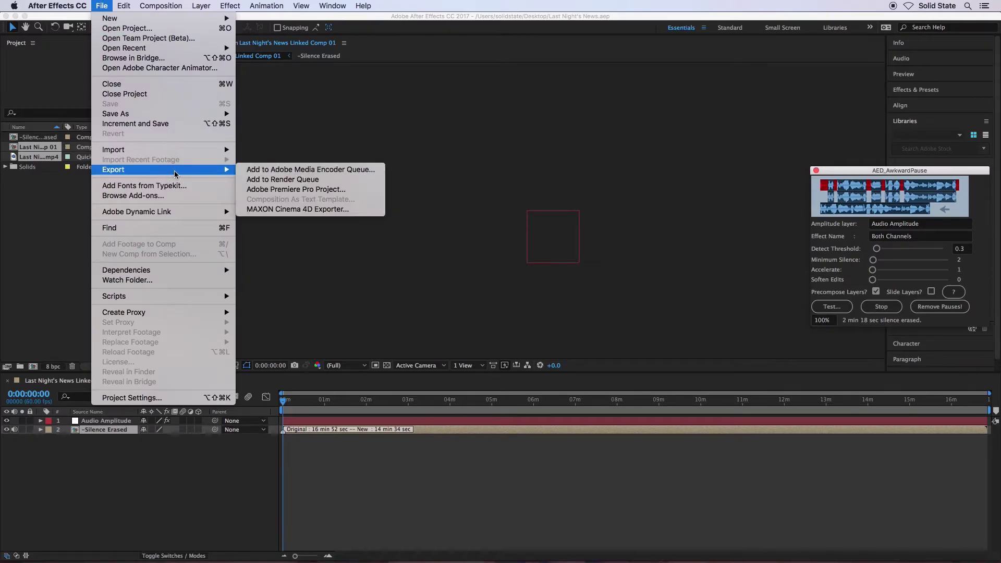
pyautogui.click(269, 191)
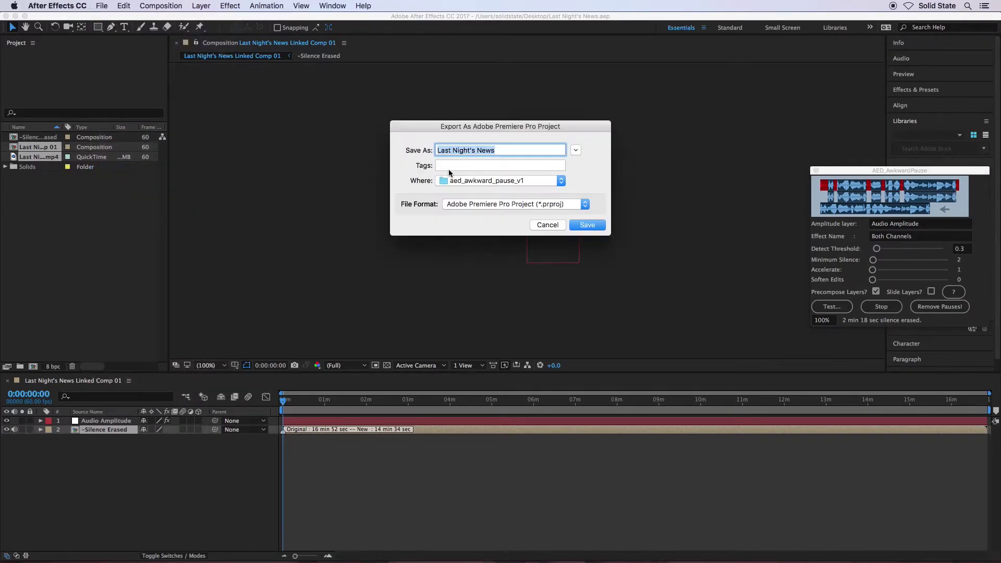
pyautogui.click(516, 150)
pyautogui.write('- Silence')
pyautogui.click(542, 181)
pyautogui.click(542, 254)
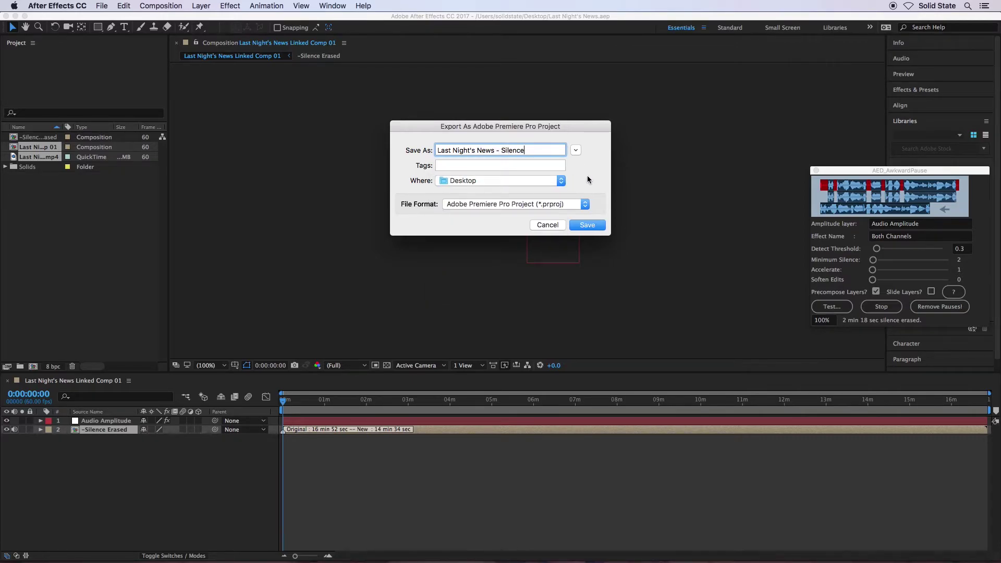
pyautogui.click(589, 225)
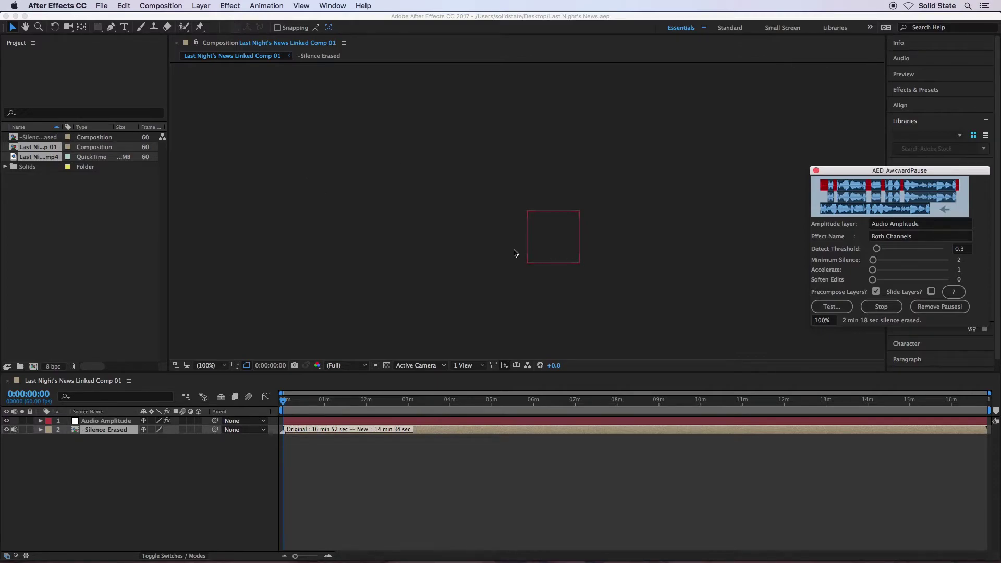
# Switch to Premiere Pro and replace the linked composition and its audio in the sequence with the original Last Night's News.mp4 clip.
pyautogui.press('super+Tab')
pyautogui.press('super+Tab')
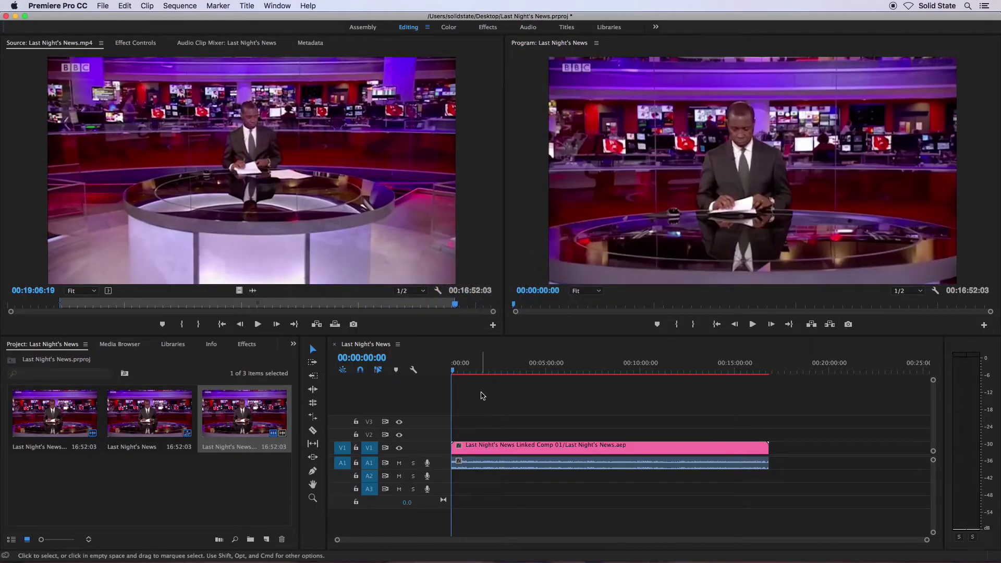
pyautogui.click(515, 452)
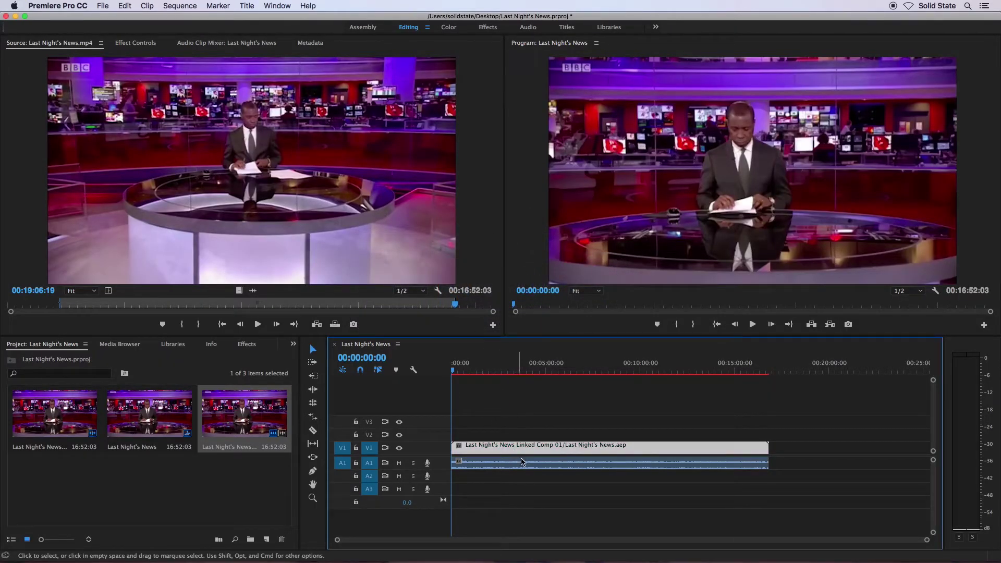
pyautogui.keyDown('shift'); pyautogui.click(529, 469); pyautogui.keyUp('shift')
pyautogui.press('Delete')
pyautogui.moveTo(238, 200); pyautogui.dragTo(446, 462)
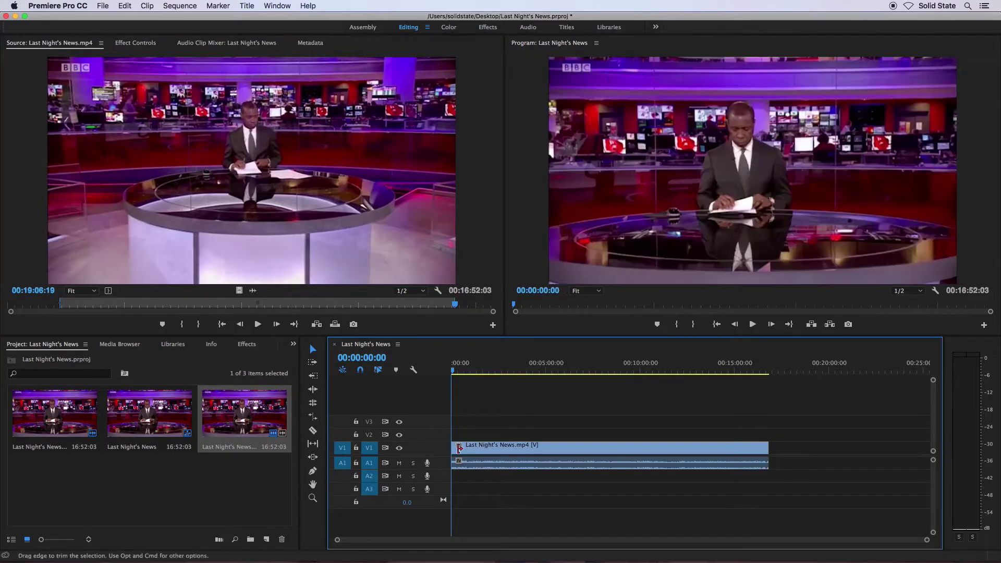
# Import the entire Last Night's News - Silence.prproj project from the Desktop, creating a folder for the imported items.
pyautogui.click(103, 5)
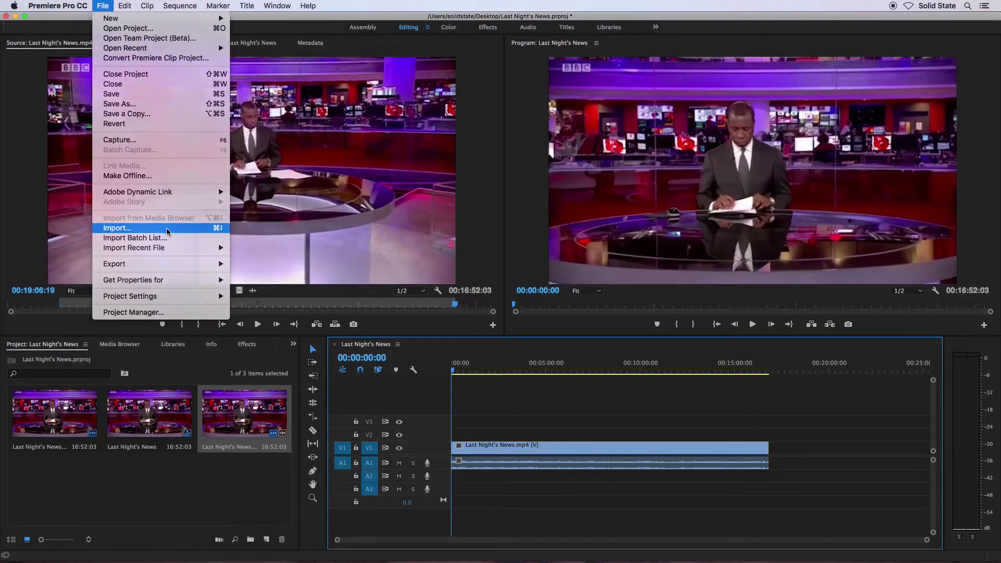
pyautogui.click(167, 229)
pyautogui.click(353, 165)
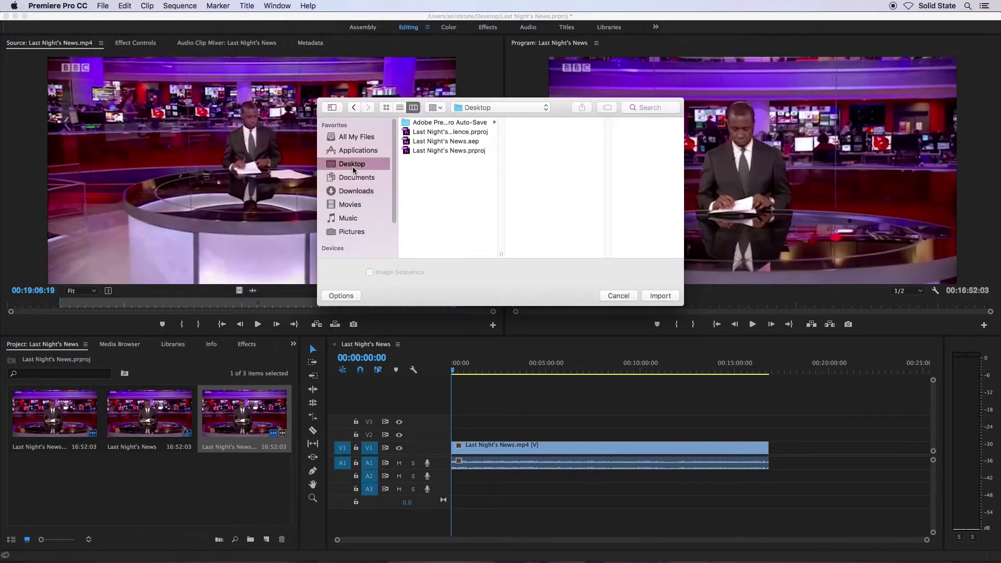
pyautogui.click(461, 132)
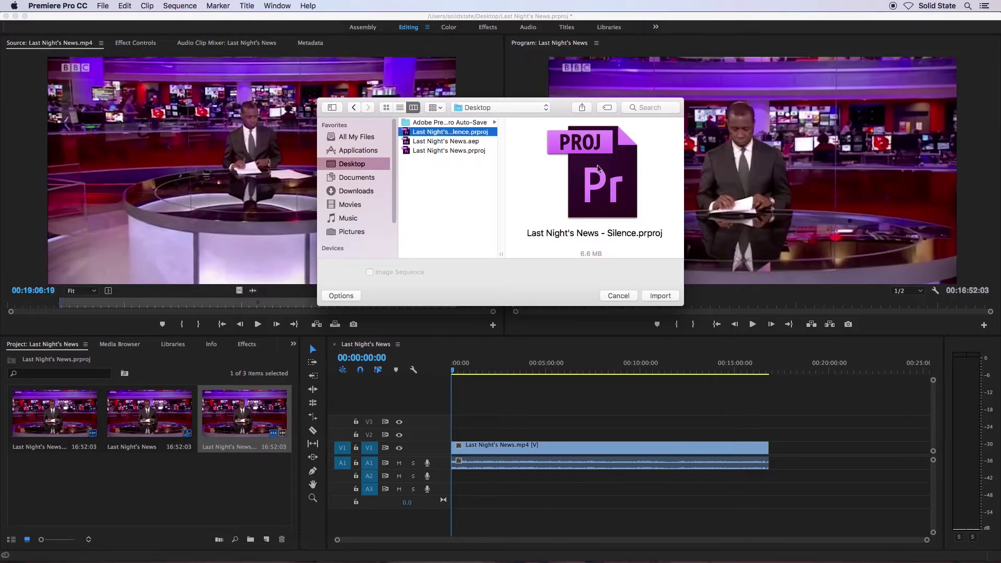
pyautogui.click(665, 298)
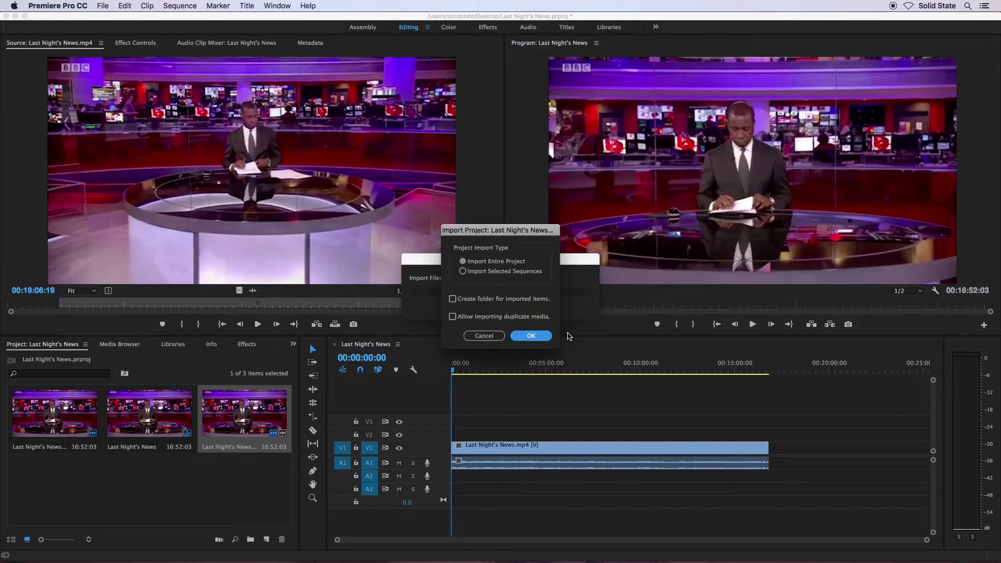
pyautogui.click(452, 300)
pyautogui.press('Return')
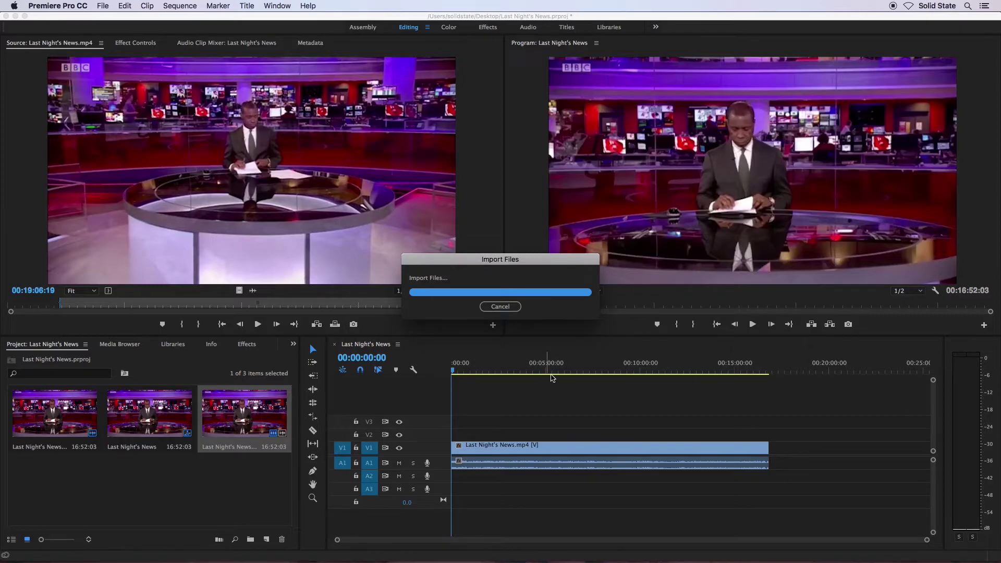
pyautogui.click(587, 260)
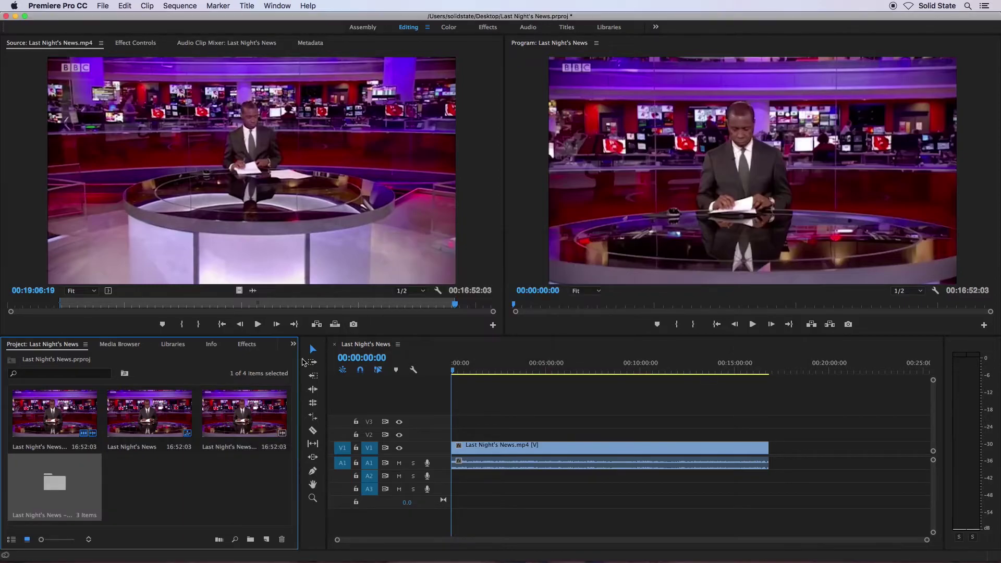
# Open the imported Silence bin, place the ~Silence Erased sequence on V2 above the original clip, and open that nested sequence.
pyautogui.doubleClick(63, 485)
pyautogui.moveTo(250, 53)
pyautogui.mouseDown()
pyautogui.moveTo(217, 114)
pyautogui.moveTo(209, 112)
pyautogui.mouseUp()
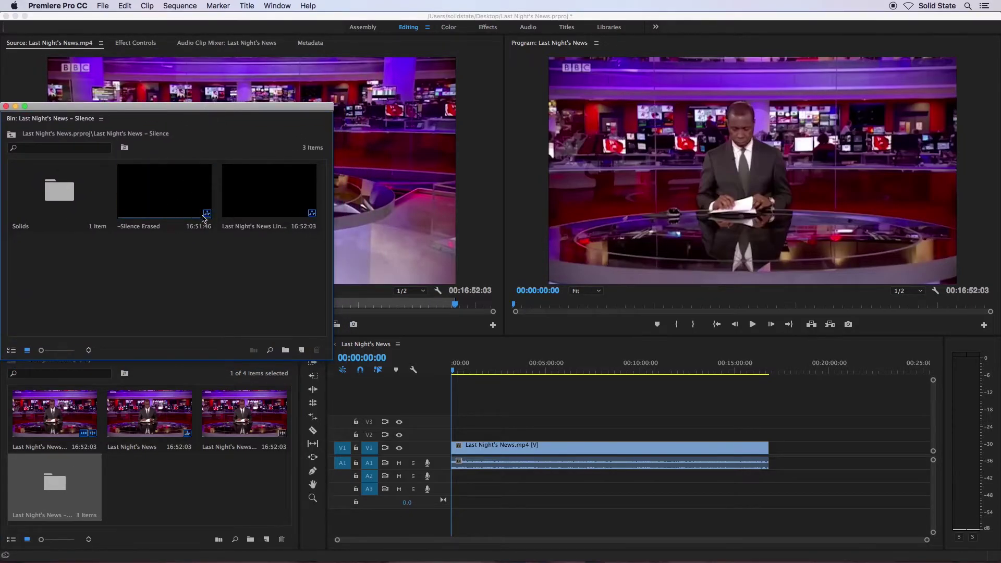
pyautogui.moveTo(188, 208)
pyautogui.mouseDown()
pyautogui.moveTo(485, 418)
pyautogui.moveTo(478, 442)
pyautogui.moveTo(456, 443)
pyautogui.mouseUp()
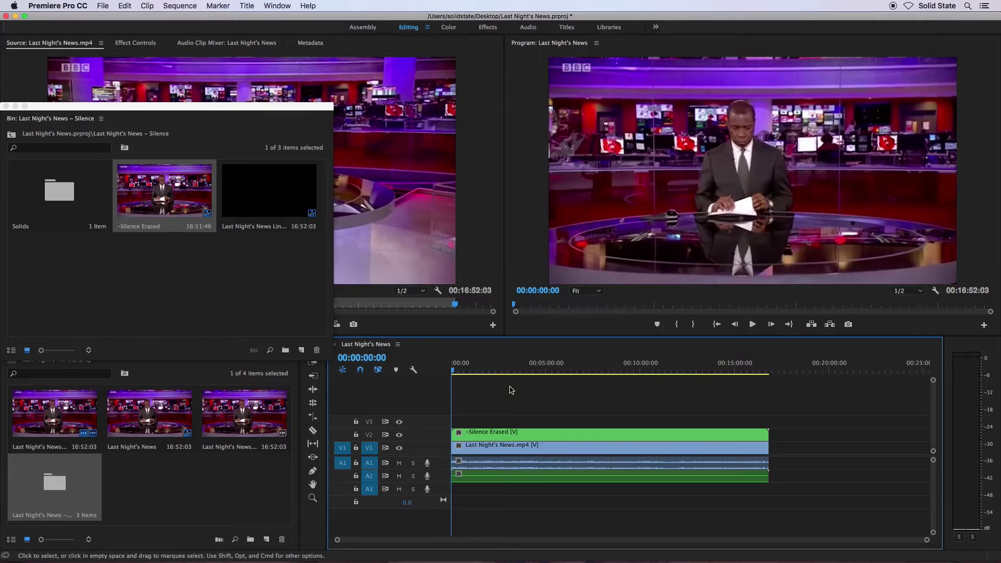
pyautogui.doubleClick(555, 435)
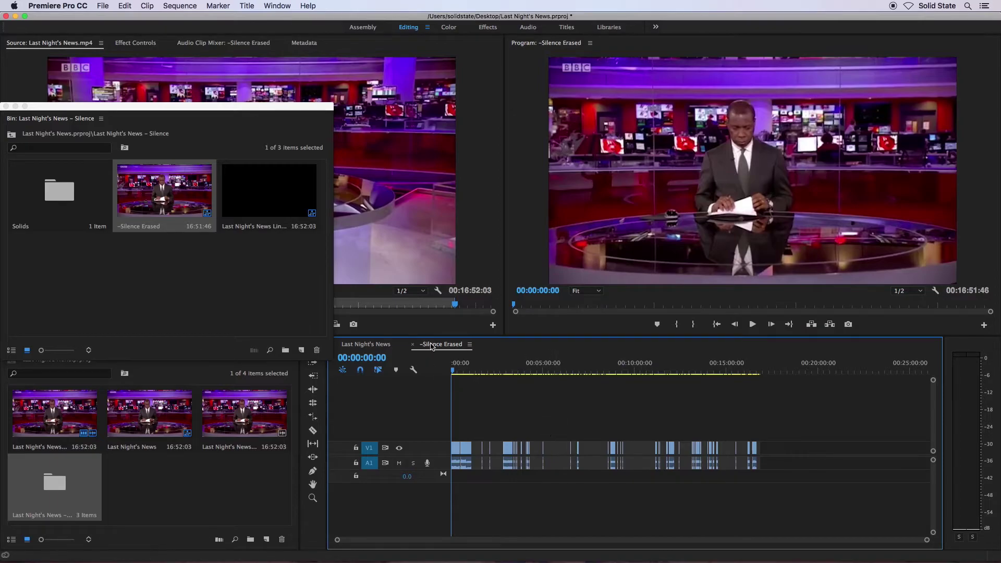
# Replace the nested ~Silence Erased clip in the Last Night's News sequence with copies of all its individual clips on V2 and A2.
pyautogui.click(375, 346)
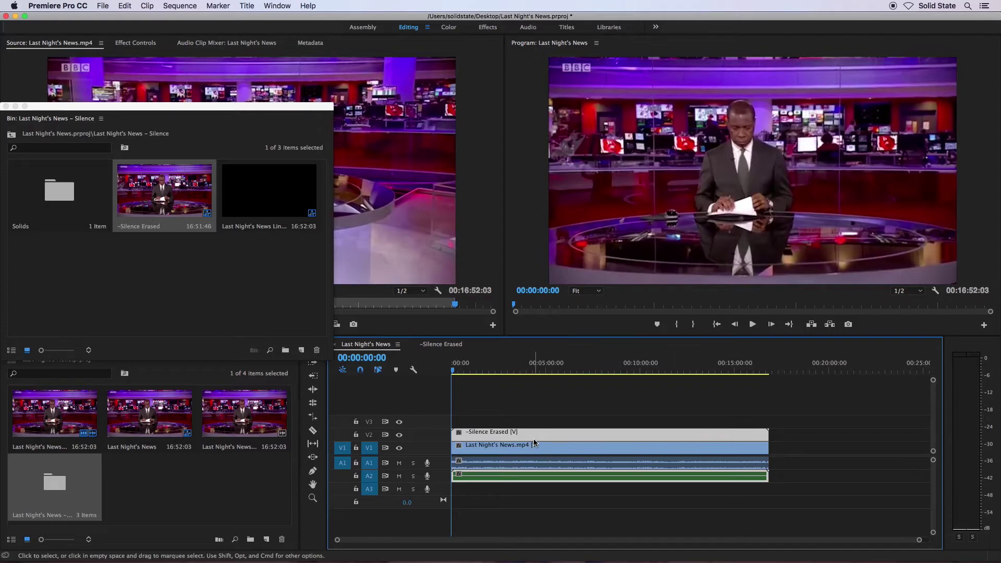
pyautogui.press('Delete')
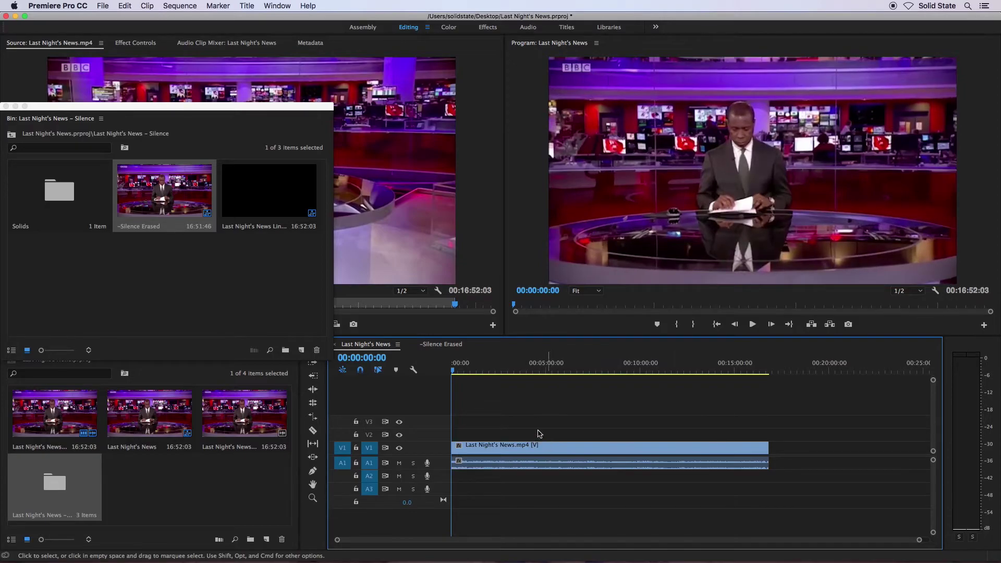
pyautogui.click(444, 345)
pyautogui.moveTo(807, 490)
pyautogui.mouseDown()
pyautogui.moveTo(625, 433)
pyautogui.moveTo(423, 424)
pyautogui.mouseUp()
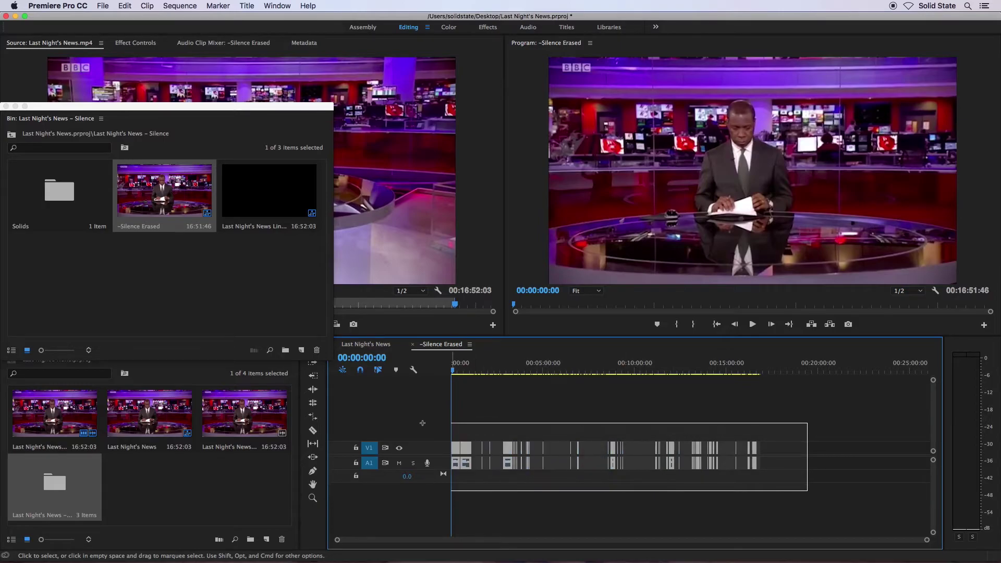
pyautogui.moveTo(467, 448)
pyautogui.mouseDown()
pyautogui.moveTo(466, 362)
pyautogui.moveTo(358, 357)
pyautogui.moveTo(375, 344)
pyautogui.moveTo(458, 409)
pyautogui.moveTo(467, 433)
pyautogui.mouseUp()
pyautogui.click(441, 344)
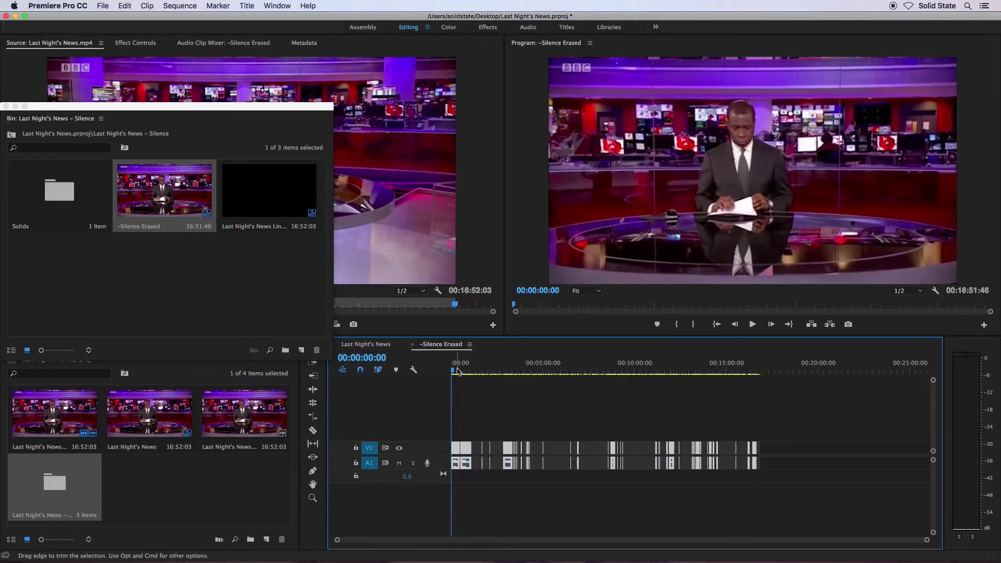
pyautogui.click(378, 345)
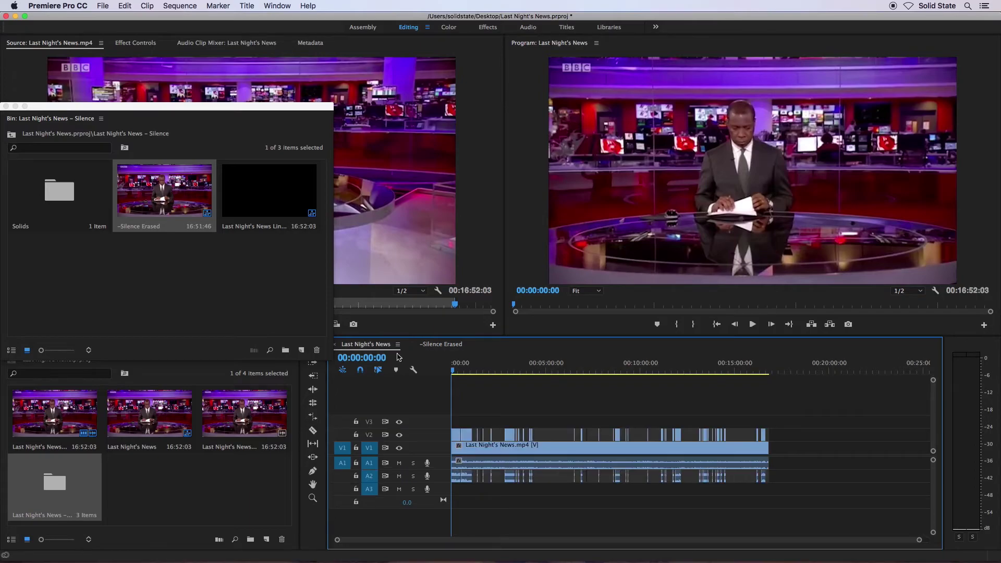
# Select all the short clips on V2 and A2 and play the start of the sequence to check their sync.
pyautogui.moveTo(831, 437); pyautogui.dragTo(443, 401)
pyautogui.moveTo(813, 475); pyautogui.dragTo(646, 490)
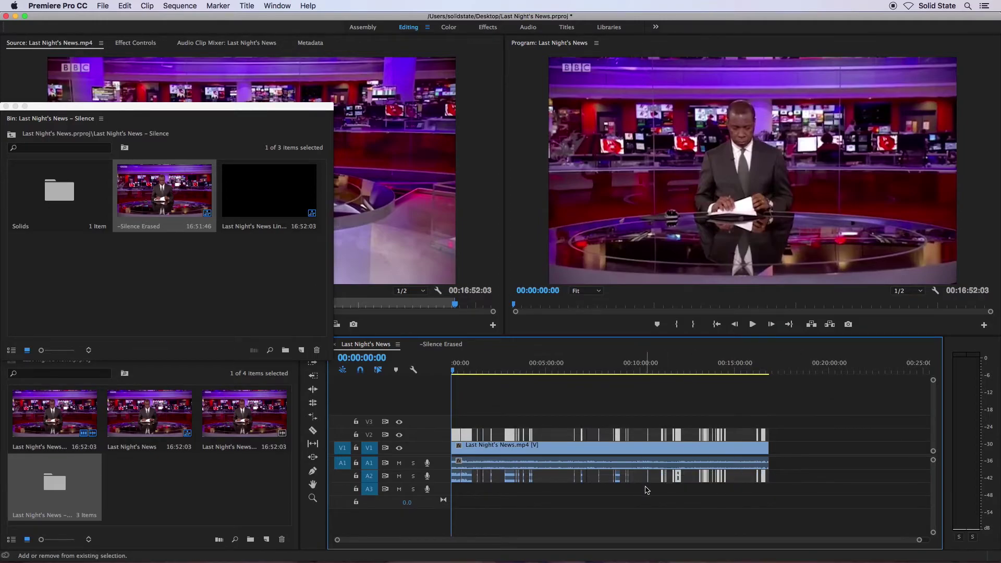
pyautogui.moveTo(806, 437); pyautogui.dragTo(409, 408)
pyautogui.moveTo(792, 477); pyautogui.dragTo(417, 490)
pyautogui.moveTo(919, 539); pyautogui.dragTo(730, 539)
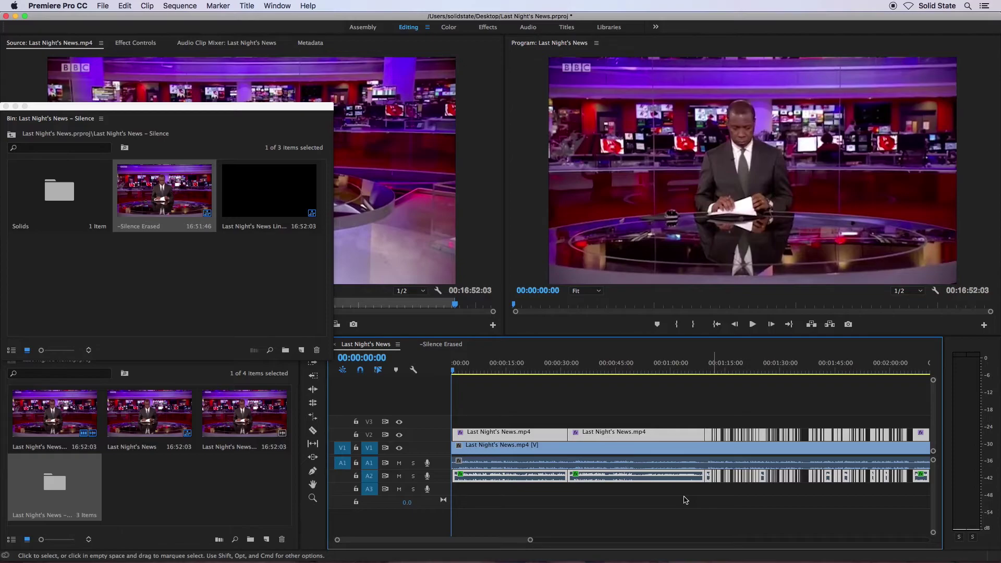
pyautogui.press('space')
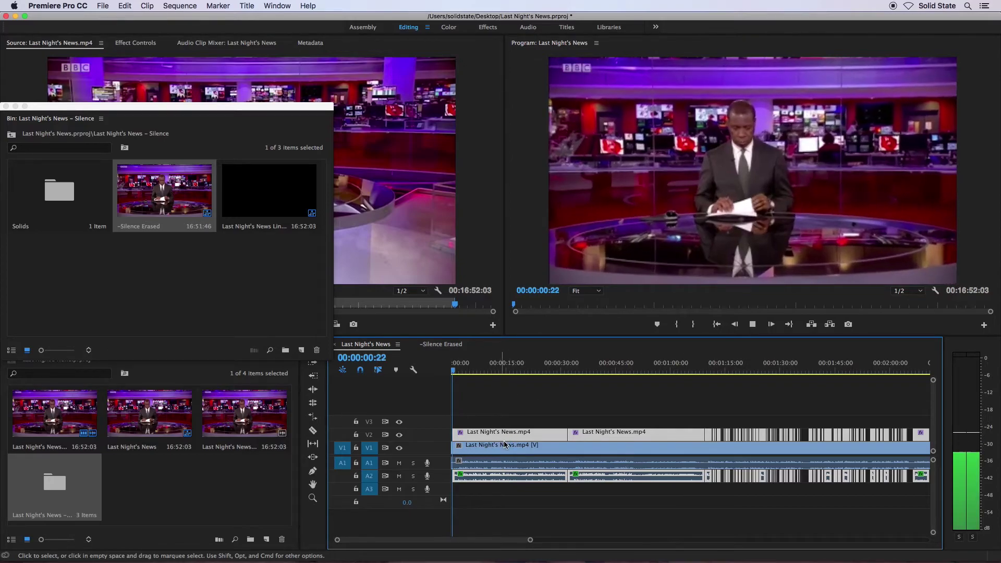
pyautogui.press('space')
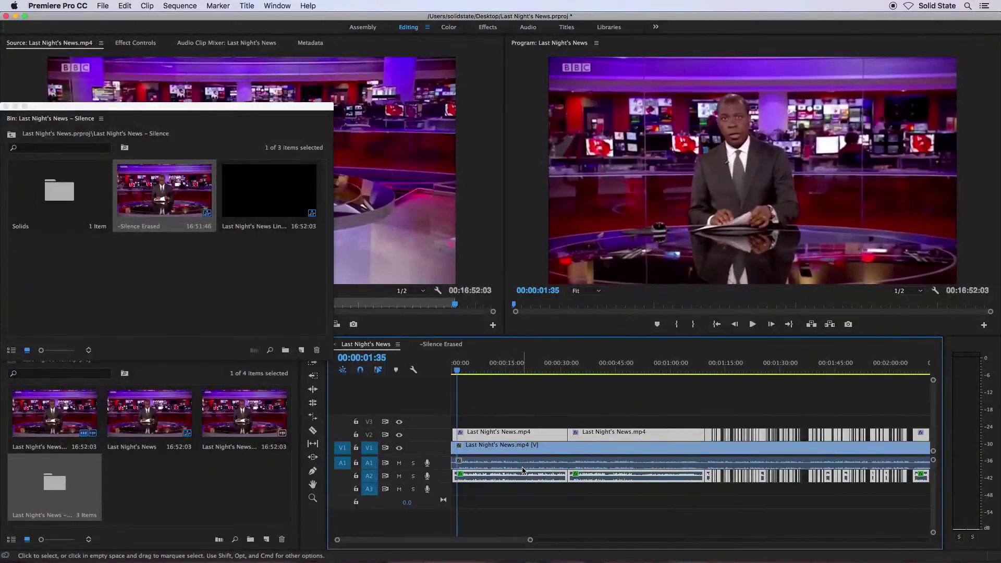
# Shift the selected V2 and A2 clips to start at 00:00:00:16 and play the opening to check the sync.
pyautogui.moveTo(529, 542); pyautogui.dragTo(427, 542)
pyautogui.moveTo(478, 366)
pyautogui.mouseDown()
pyautogui.moveTo(458, 367)
pyautogui.moveTo(486, 366)
pyautogui.mouseUp()
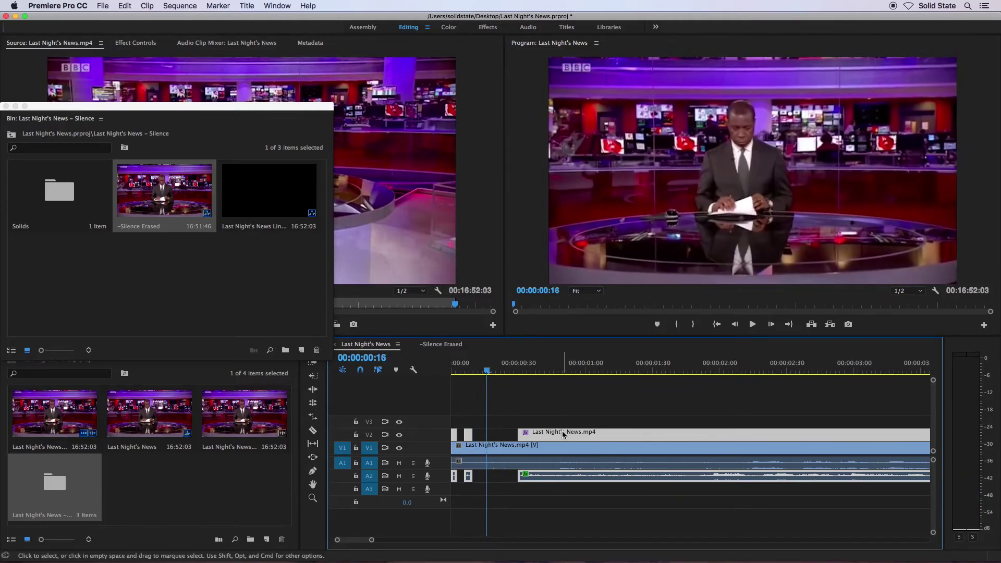
pyautogui.moveTo(560, 436); pyautogui.dragTo(600, 437)
pyautogui.click(475, 371)
pyautogui.press('space')
pyautogui.press('space')
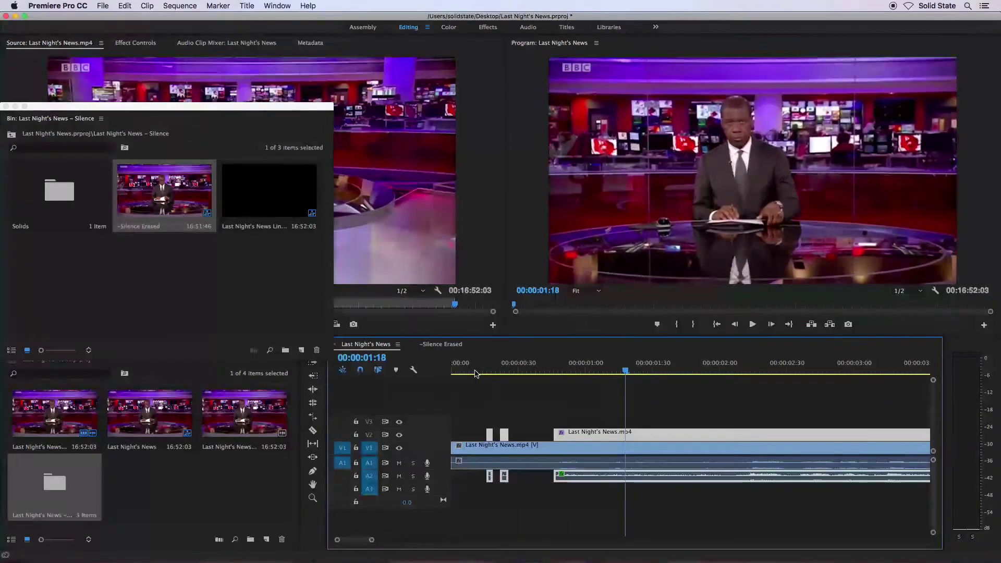
# Move the selected V2 and A2 clips one frame on to start at 00:00:00:17, and play the opening again.
pyautogui.click(473, 370)
pyautogui.moveTo(479, 369); pyautogui.dragTo(488, 370)
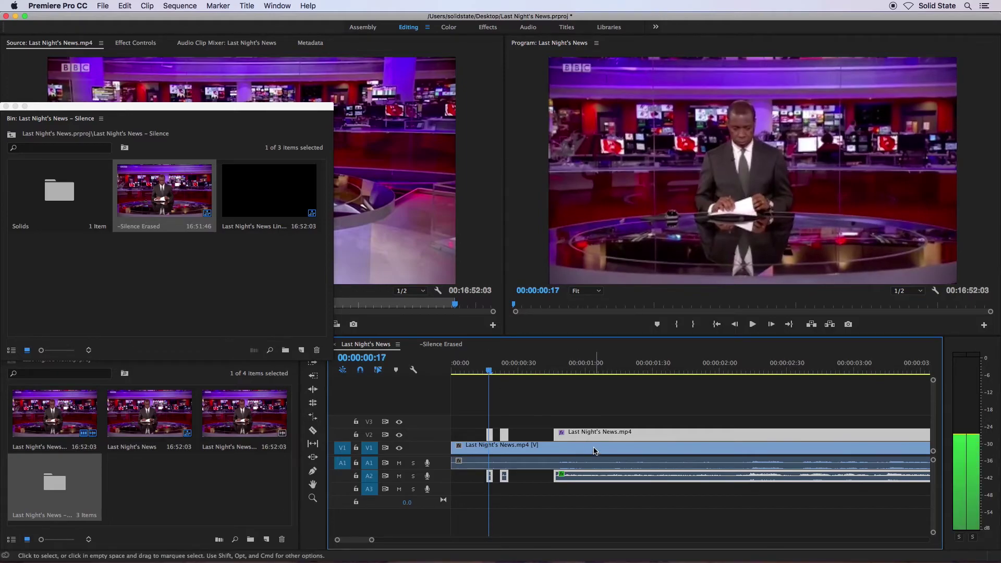
pyautogui.moveTo(589, 437); pyautogui.dragTo(591, 438)
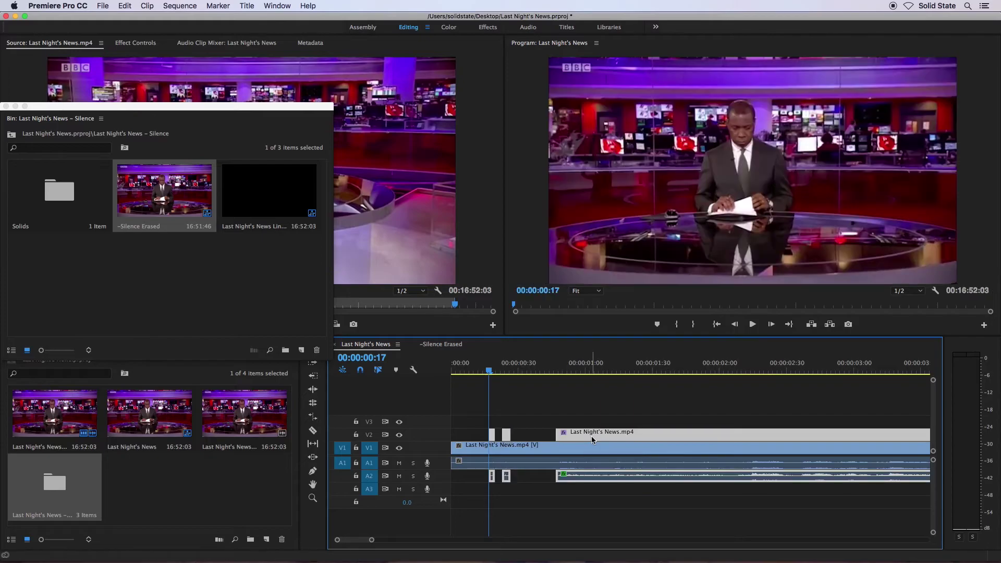
pyautogui.press('space')
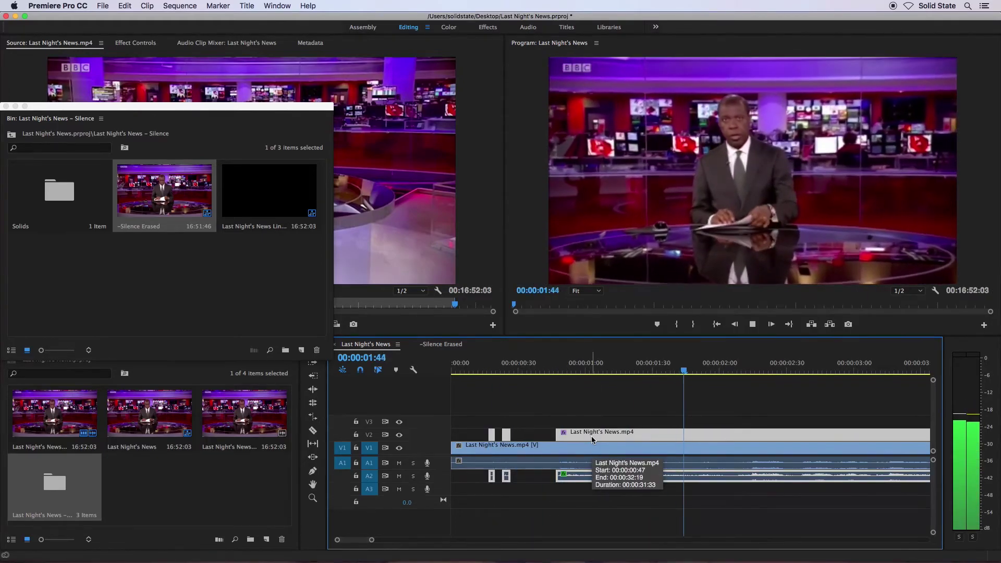
pyautogui.press('space')
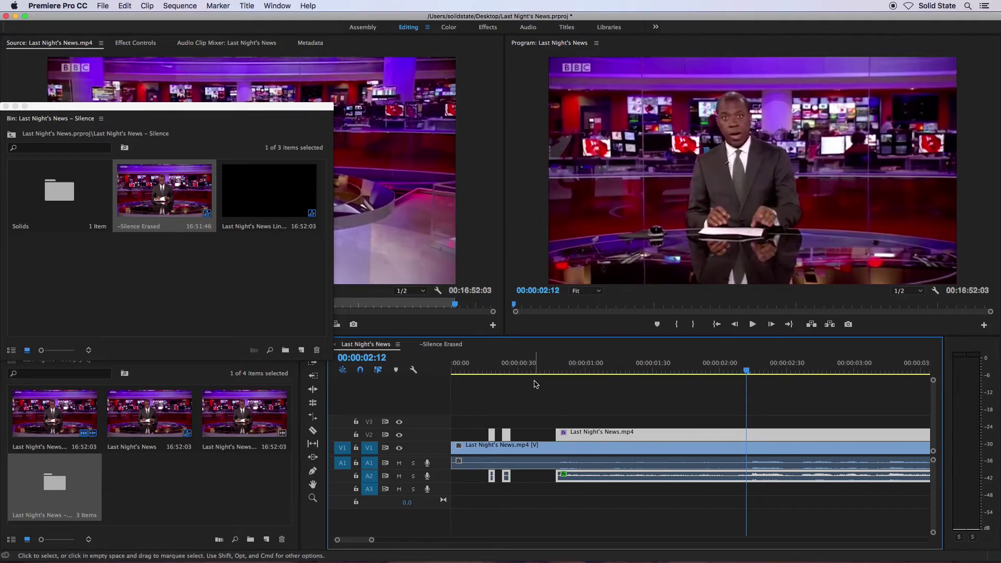
# Overwrite the original footage by moving the selected clips straight down from V2 to V1 and from A2 to A1, keeping their timing.
pyautogui.press('Up')
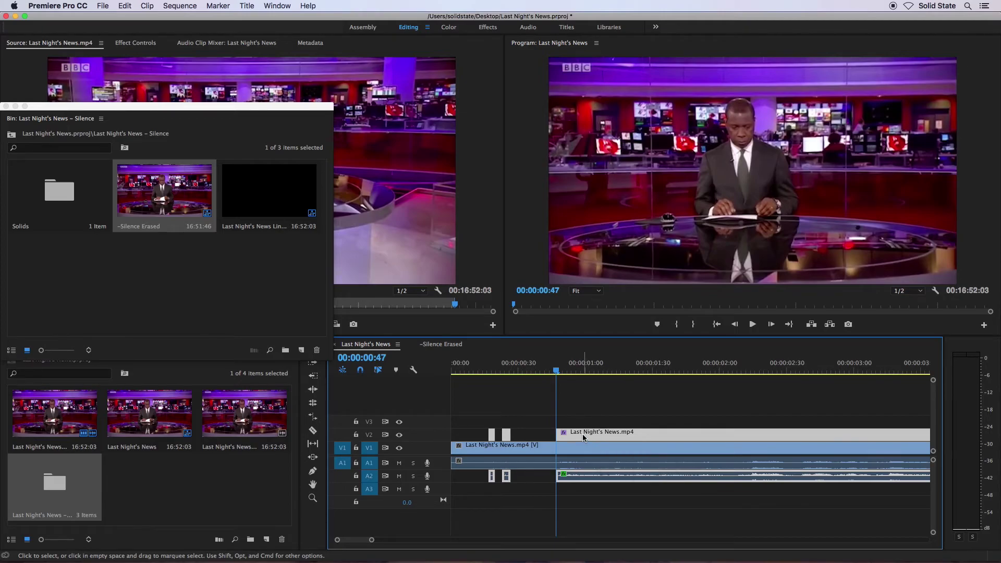
pyautogui.moveTo(583, 439); pyautogui.dragTo(585, 451)
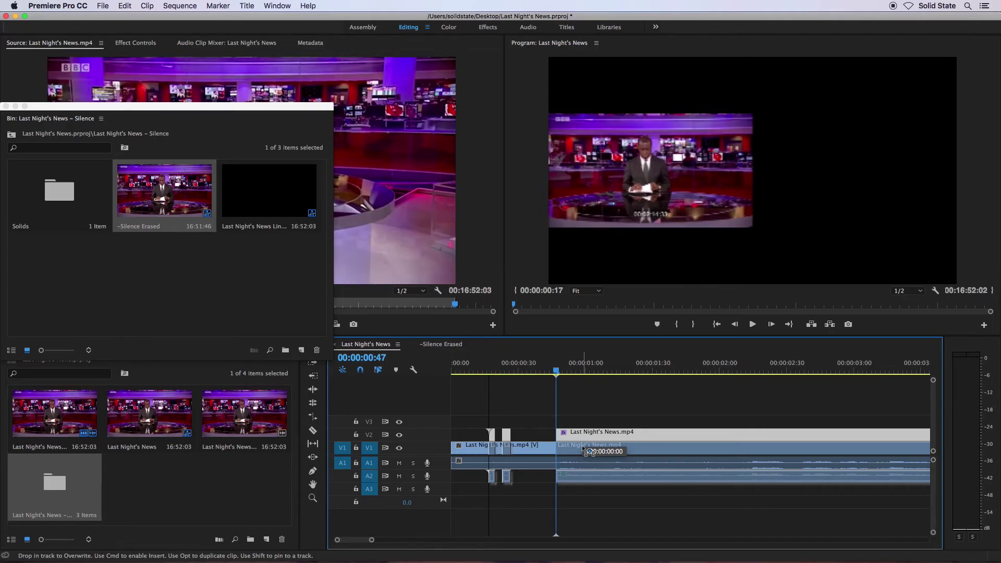
pyautogui.moveTo(585, 450); pyautogui.dragTo(585, 452)
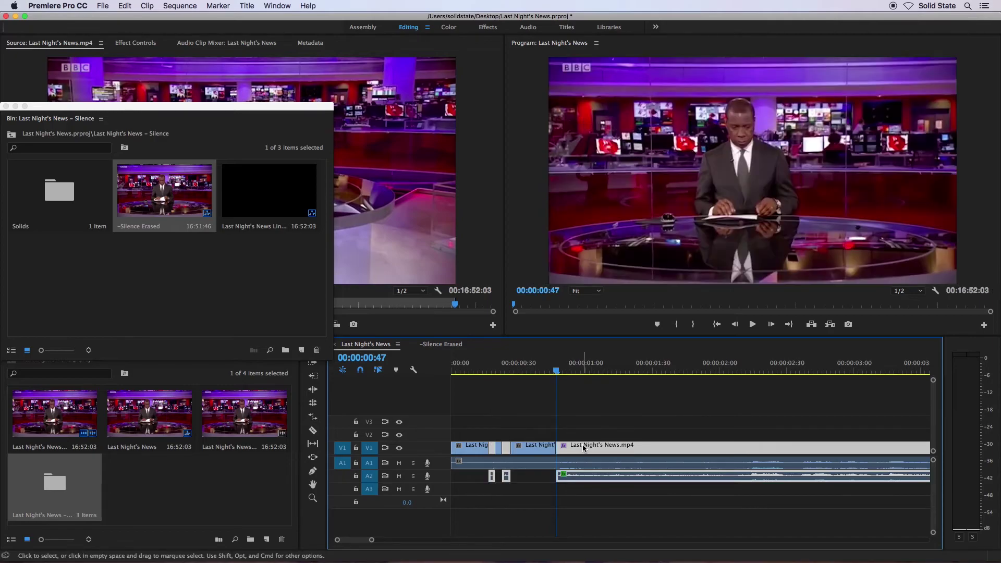
pyautogui.moveTo(582, 463); pyautogui.dragTo(580, 461)
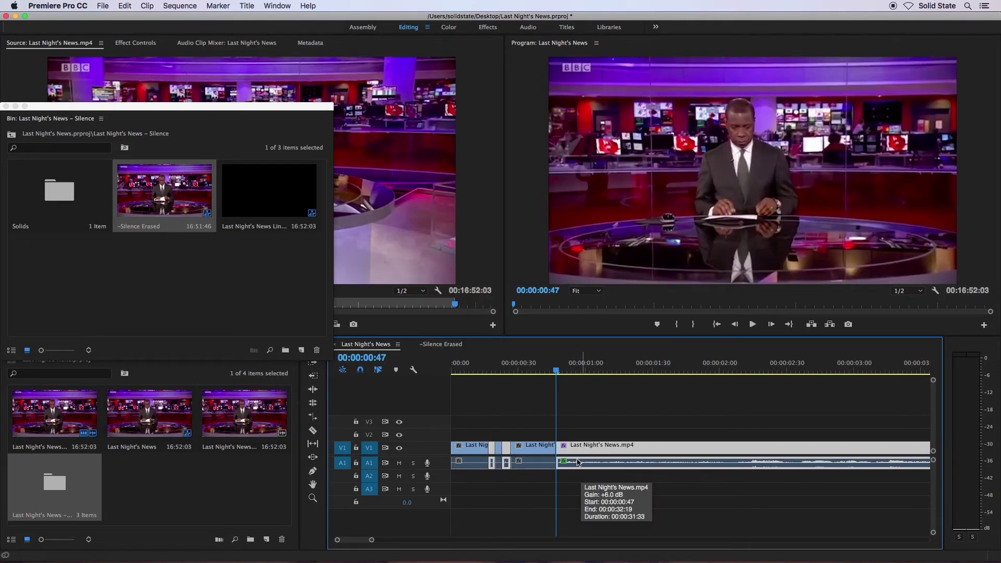
# Ripple delete the selected clips on V1 and A1 to close the gaps, and play the shortened sequence.
pyautogui.click(128, 5)
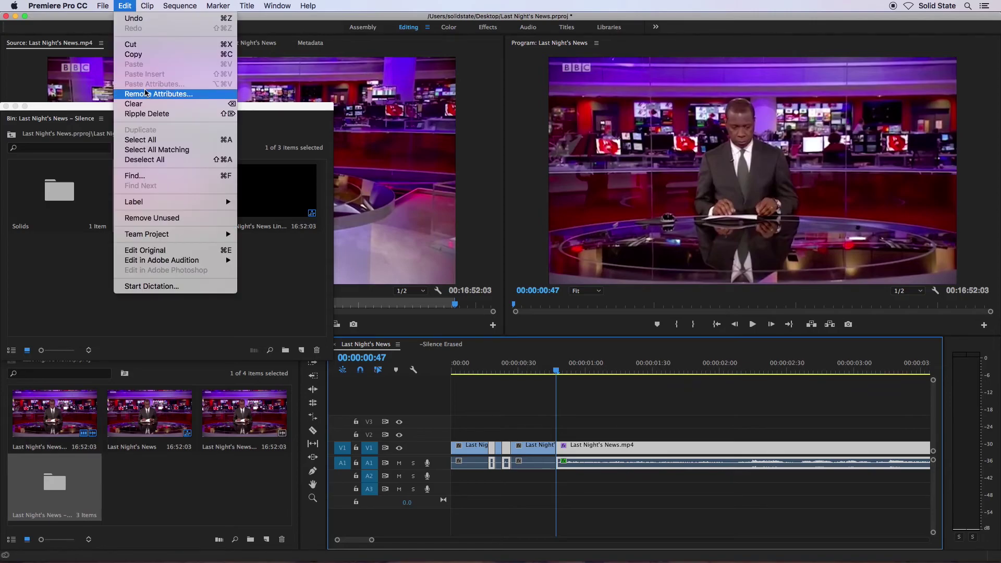
pyautogui.click(152, 115)
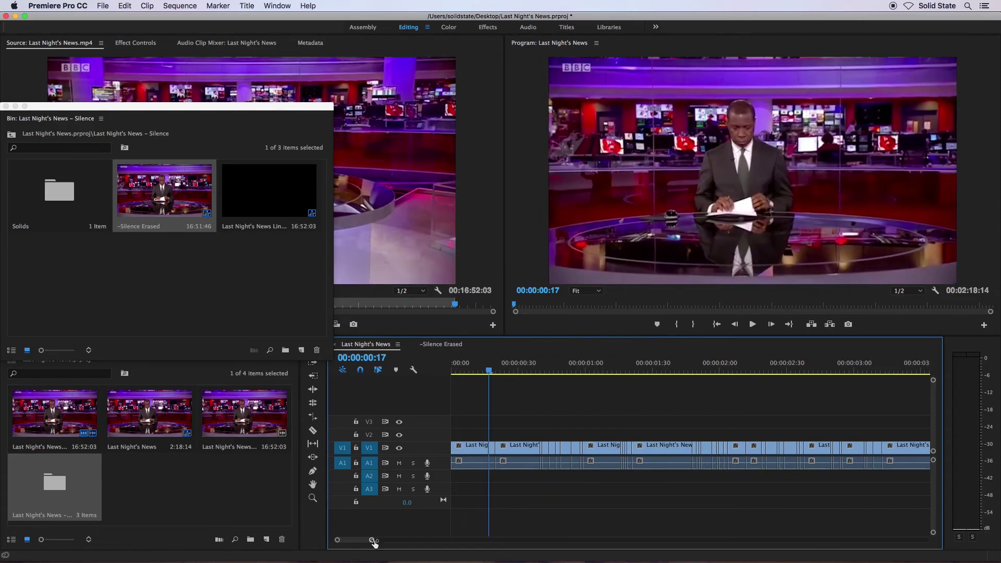
pyautogui.moveTo(372, 540); pyautogui.dragTo(611, 540)
pyautogui.press('space')
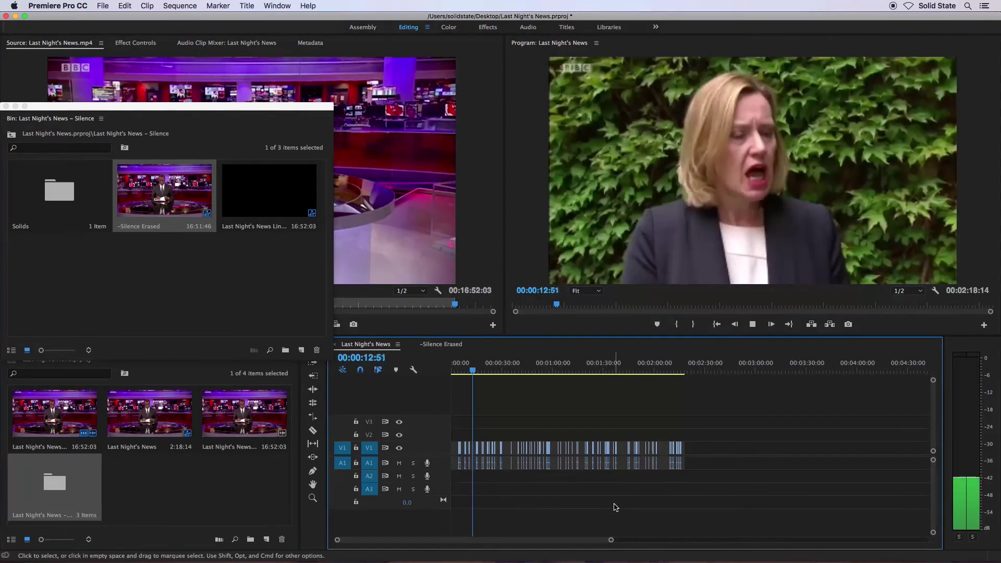
pyautogui.press('space')
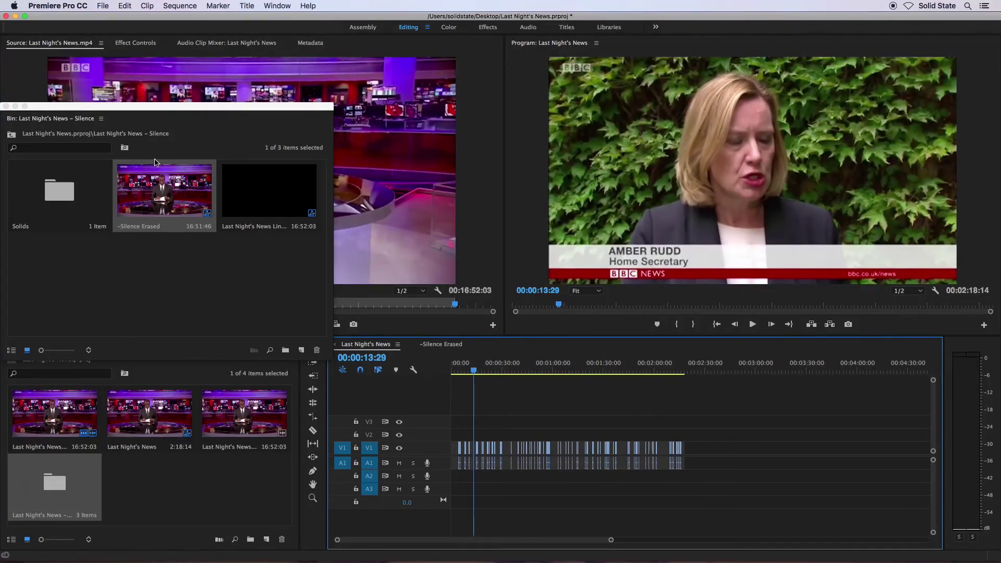
# Open the media export settings for the Last Night's News sequence.
pyautogui.click(102, 5)
pyautogui.moveTo(177, 264)
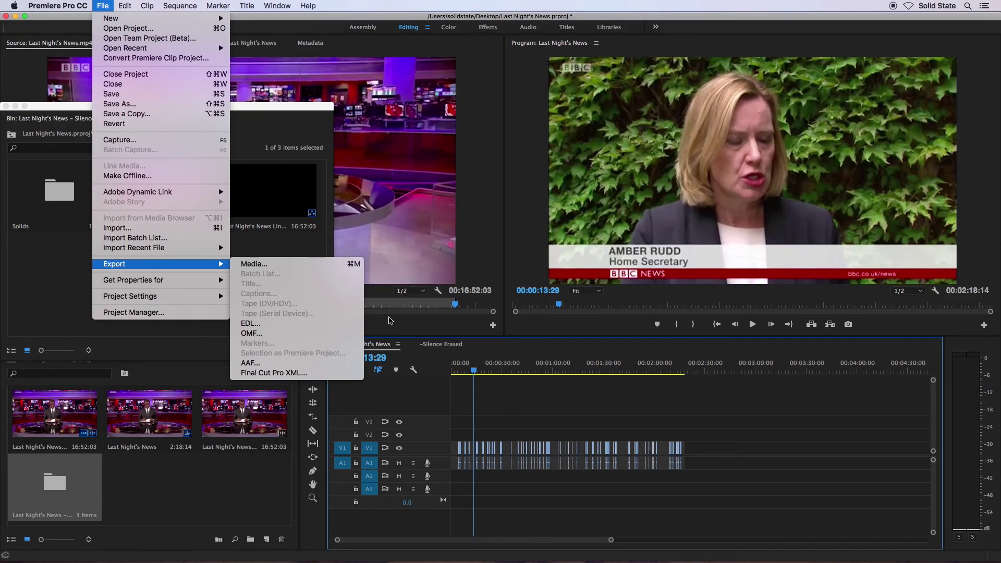
pyautogui.click(306, 264)
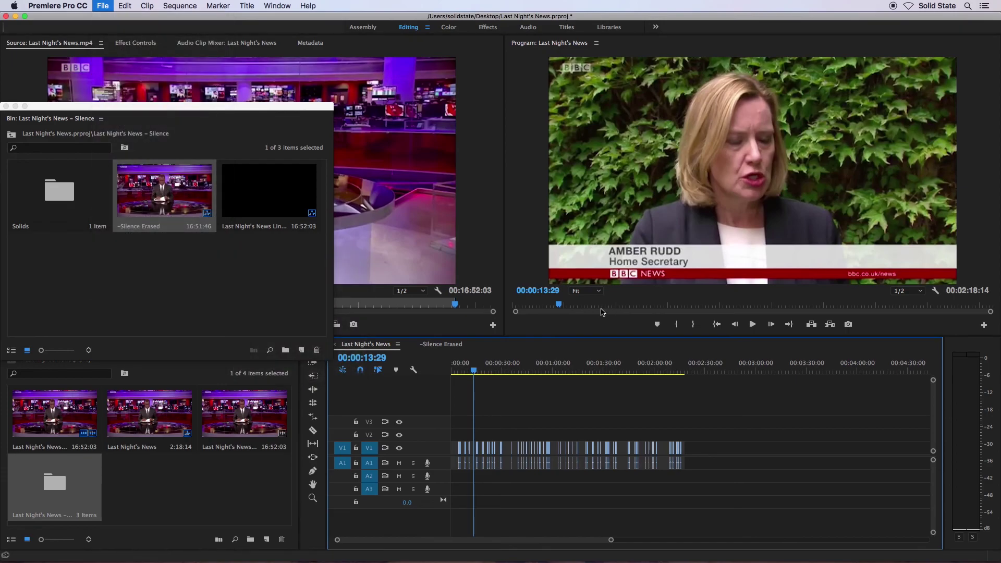